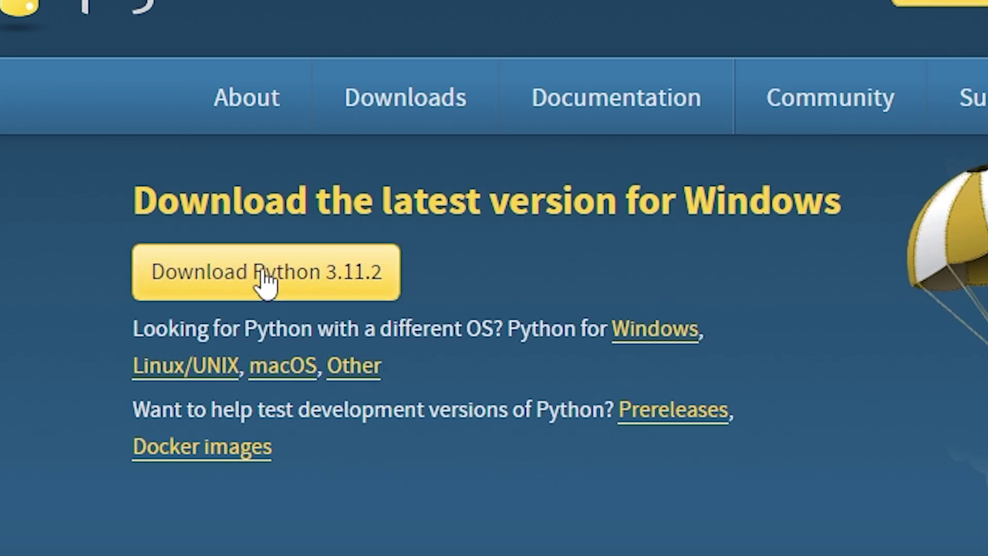
- Download the Python 3.11.2 Windows installer from python.org and dismiss the download prompt
click(263, 274)
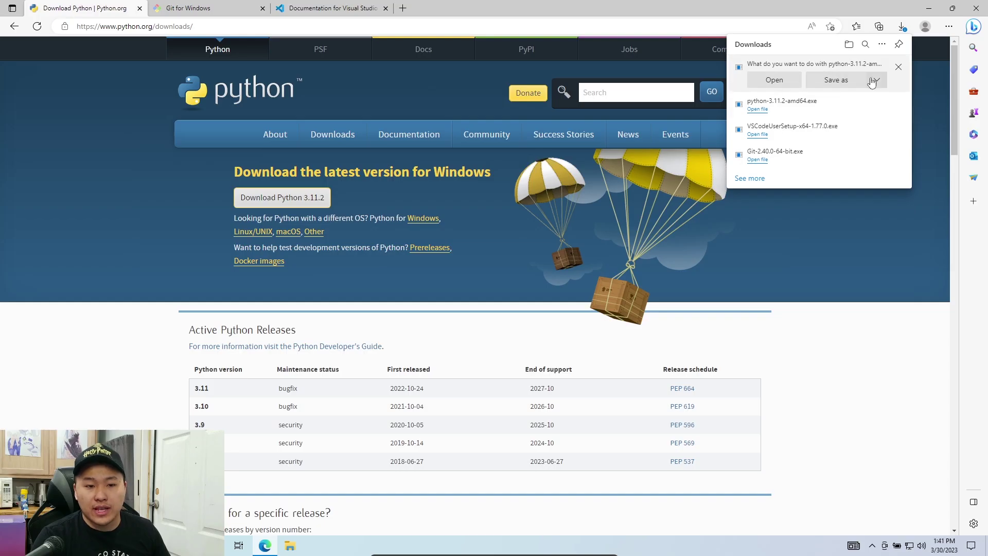
click(875, 81)
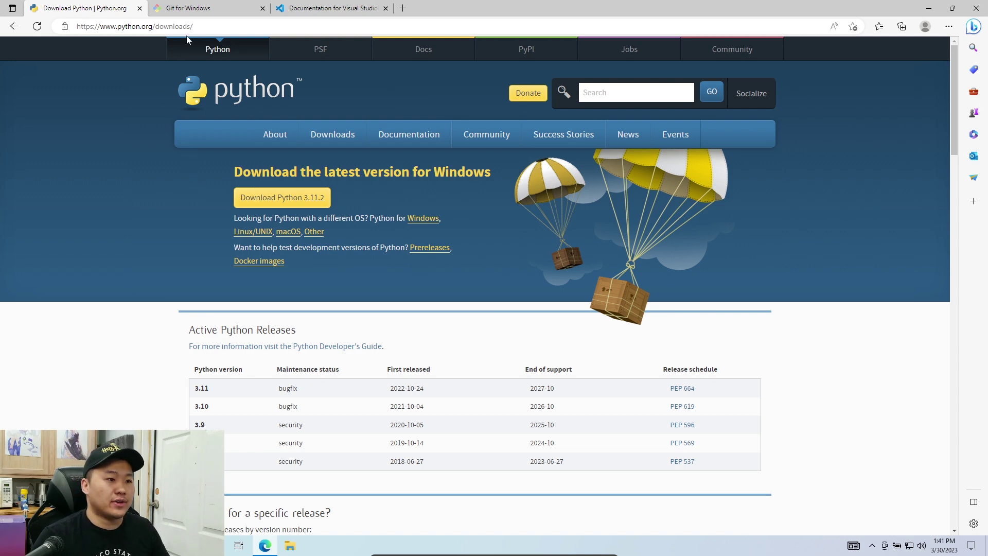
- Go back to the Install Git guide and download Git-2.40.0-64-bit.exe from gitforwindows.org
click(192, 8)
key(alt+Left)
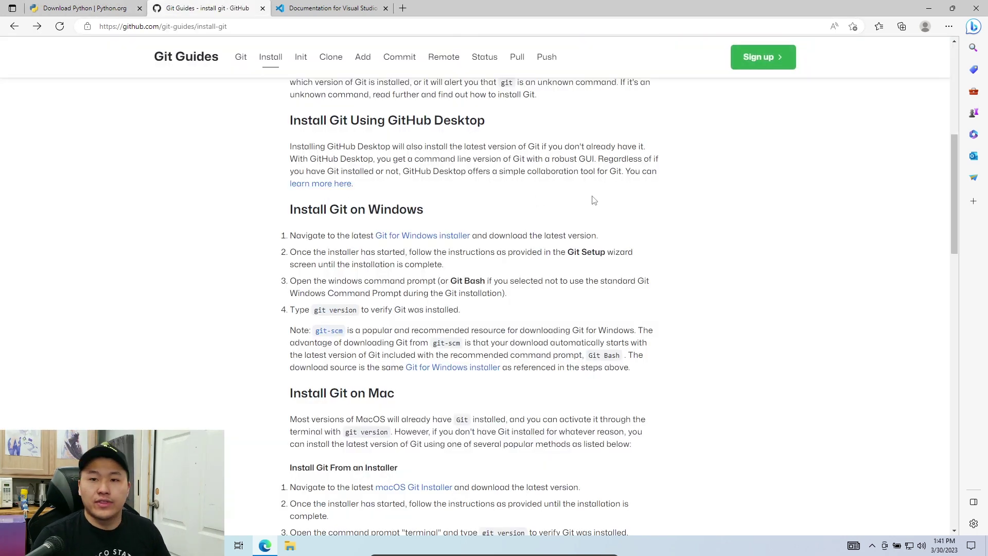
scroll(684, 289, down, 9)
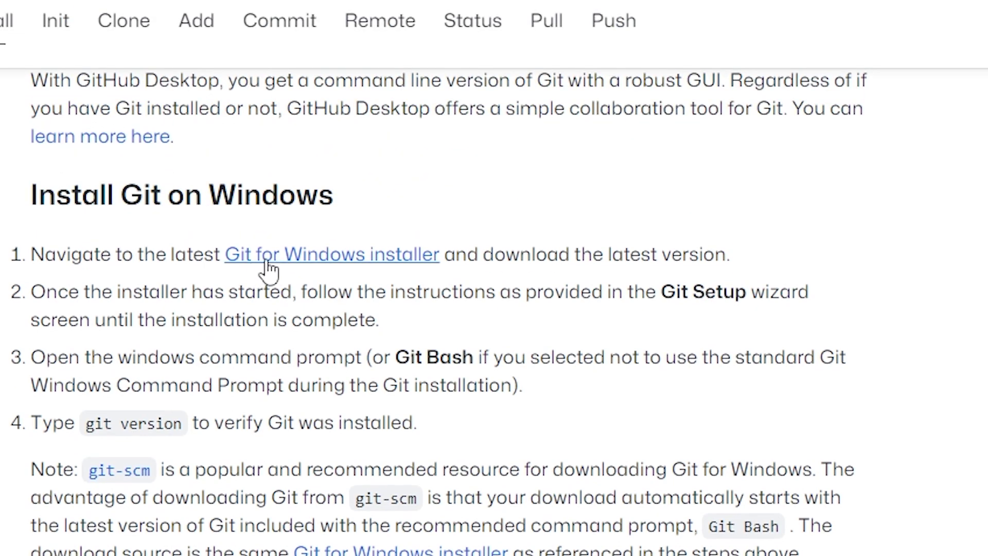
click(287, 261)
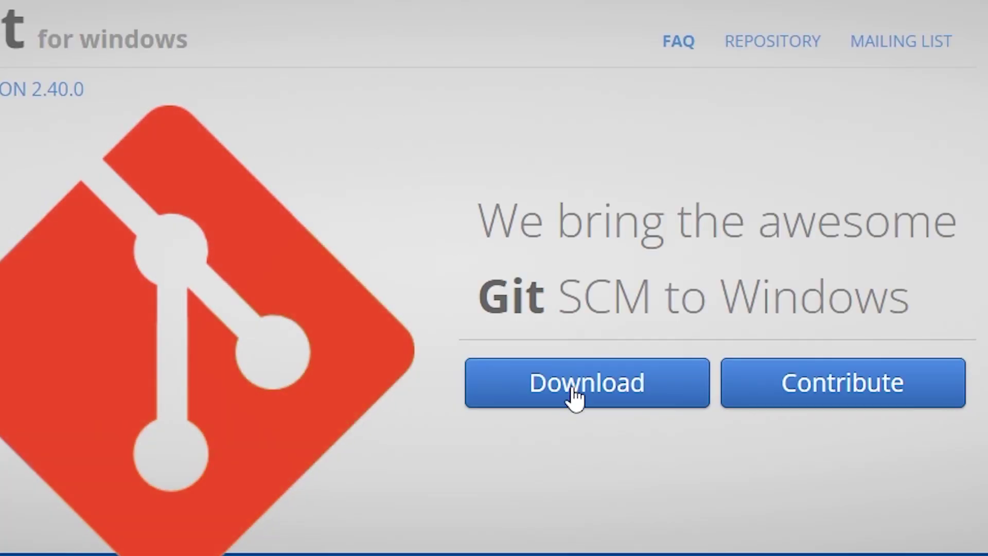
click(570, 397)
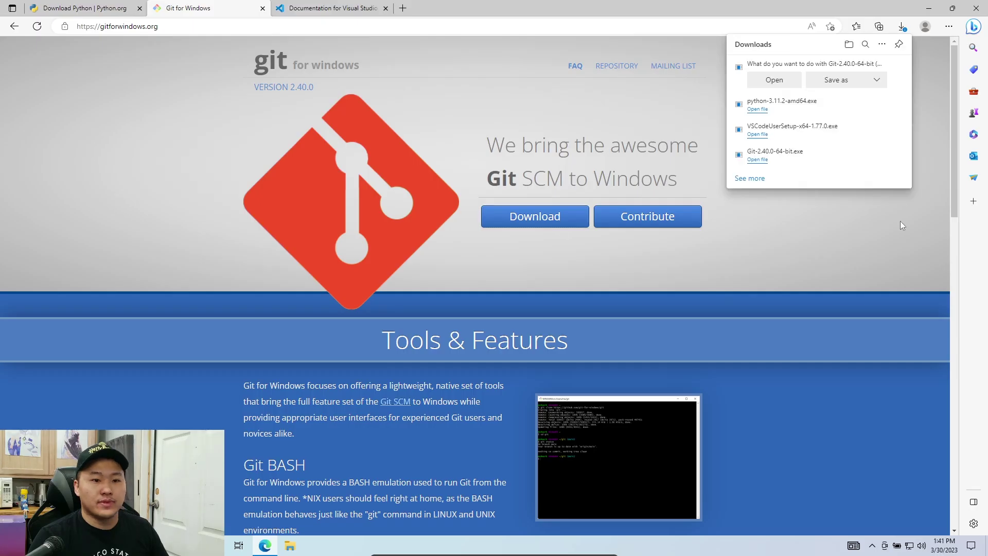
click(903, 70)
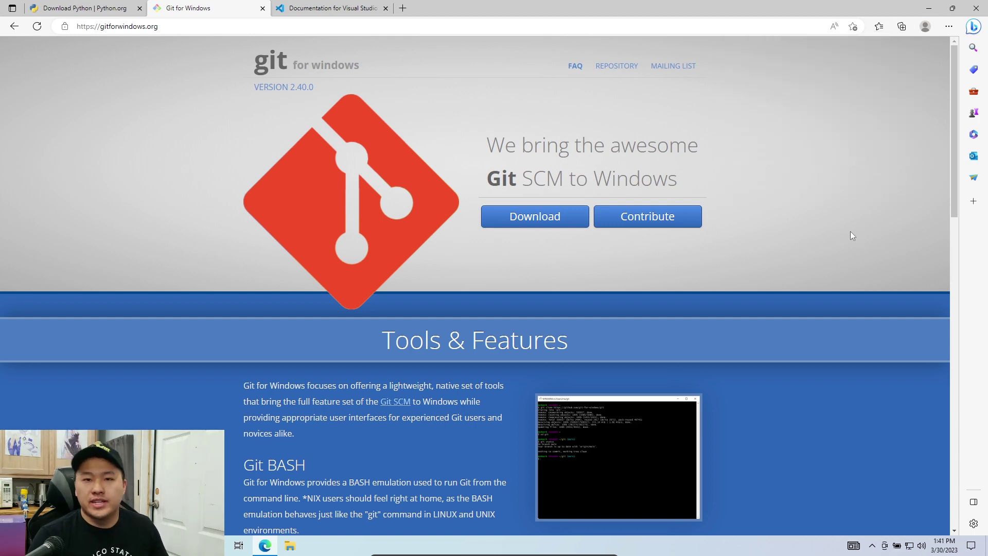
- Download VSCodeUserSetup-x64-1.77.0.exe from the VS Code homepage, then bring up File Explorer
click(333, 12)
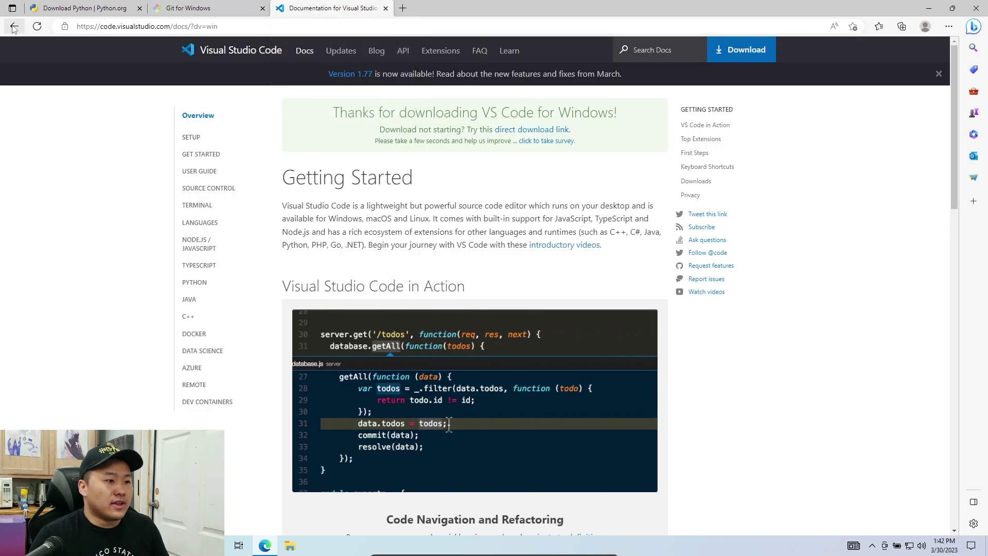
key(alt+Left)
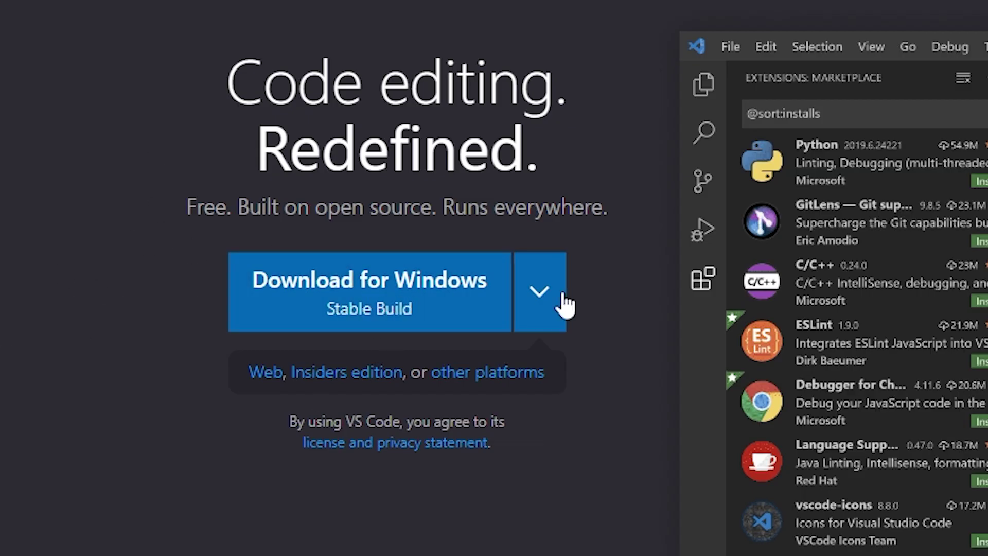
click(543, 299)
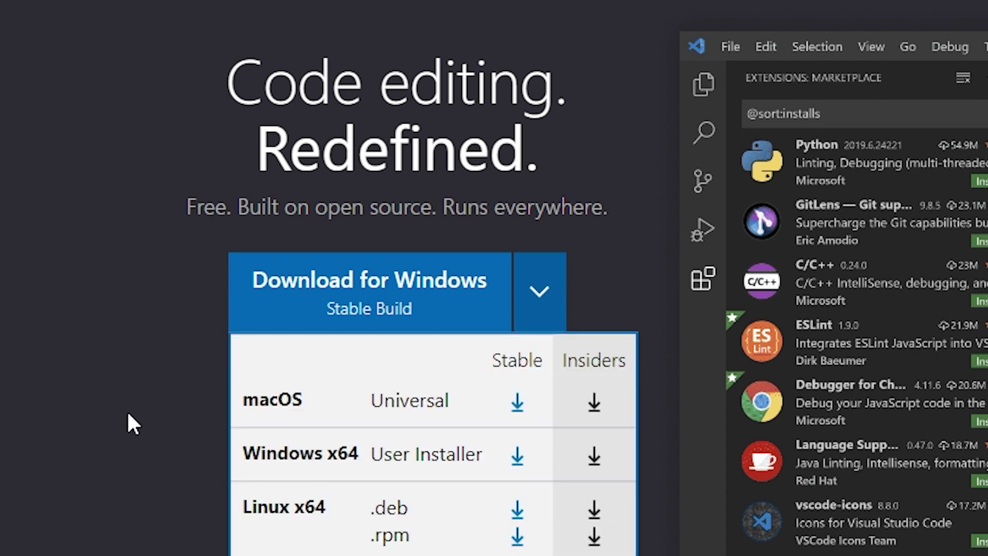
click(206, 339)
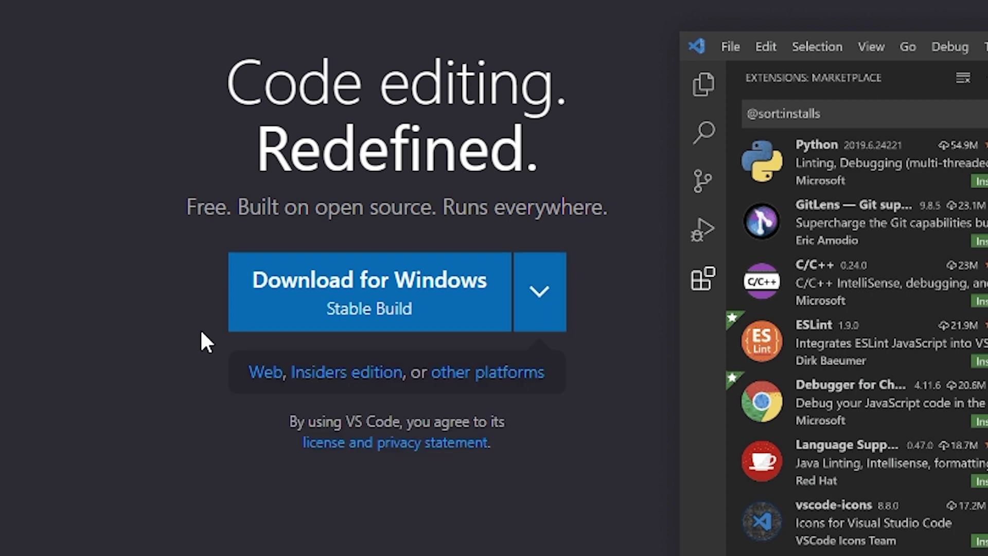
click(374, 303)
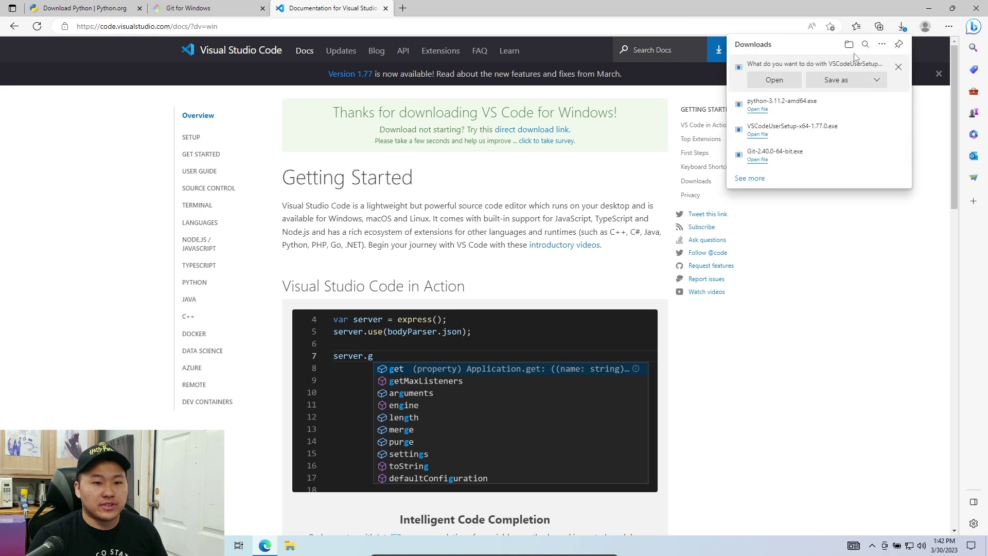
click(895, 75)
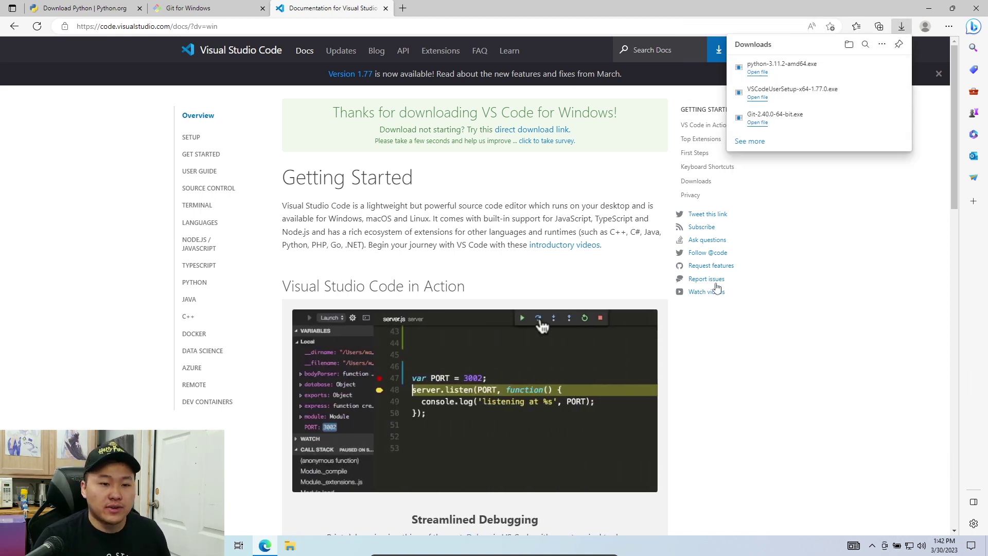
click(290, 546)
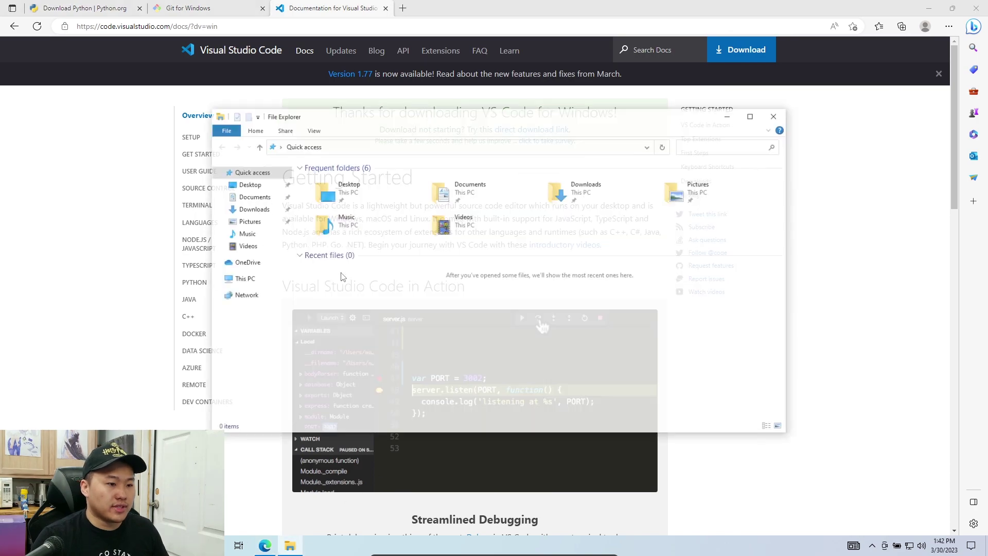
- Run python-3.11.2-amd64 from Downloads and Install Now with python.exe added to PATH
click(254, 209)
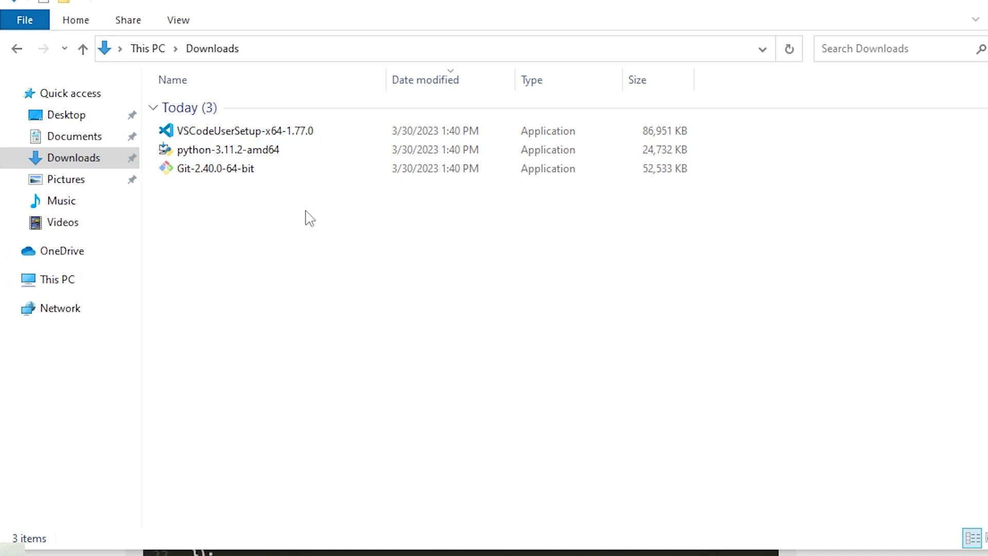
double_click(283, 153)
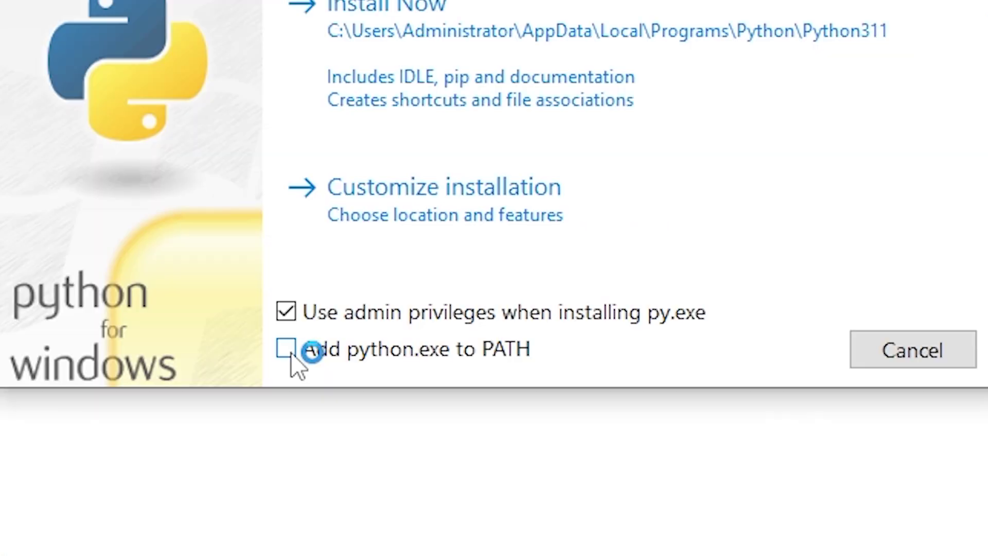
click(375, 416)
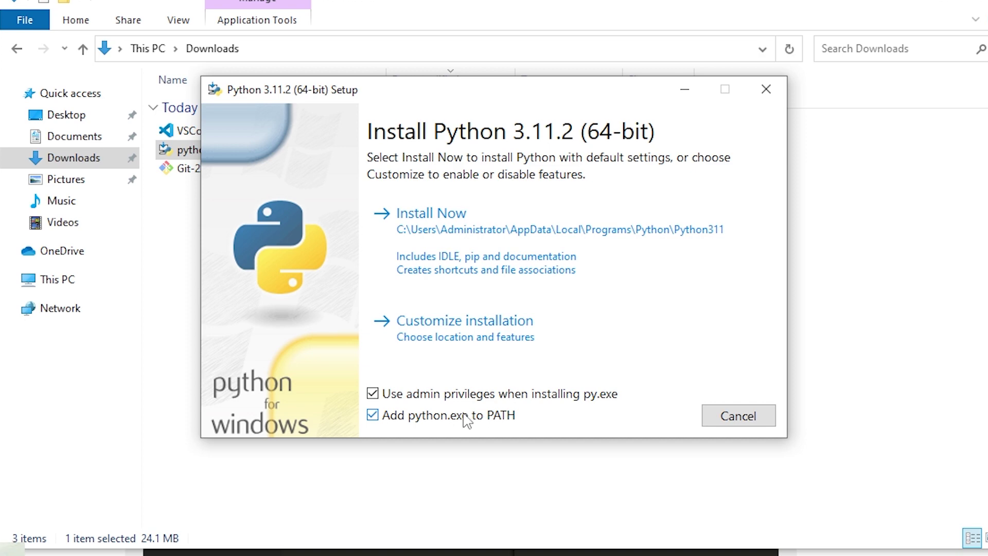
click(535, 242)
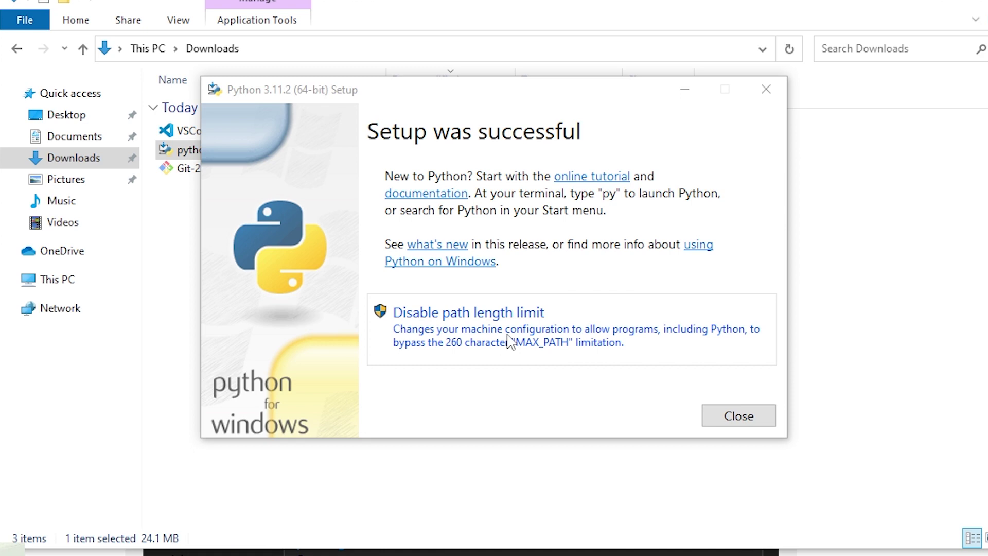
- Close the finished Python setup and launch the Git-2.40.0-64-bit installer
click(740, 417)
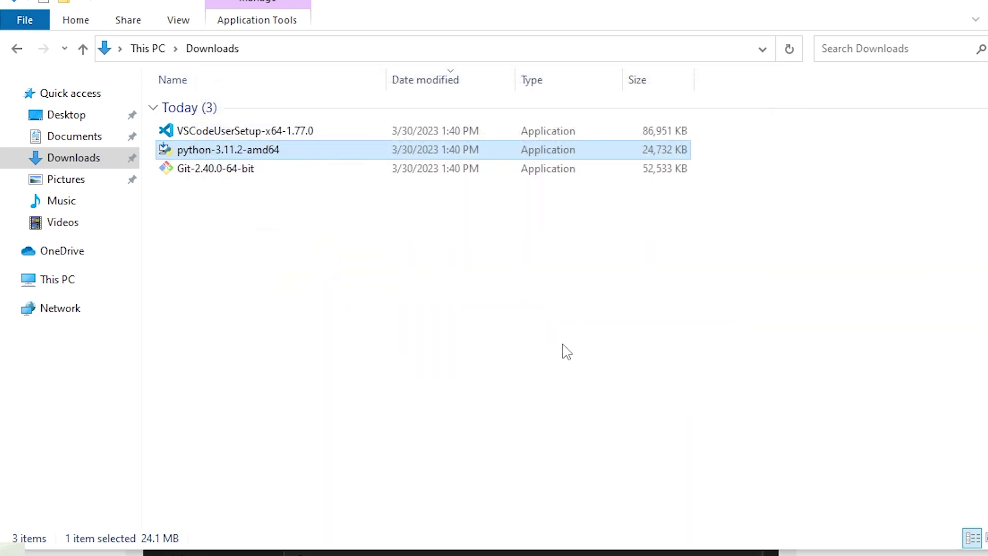
click(563, 348)
double_click(272, 174)
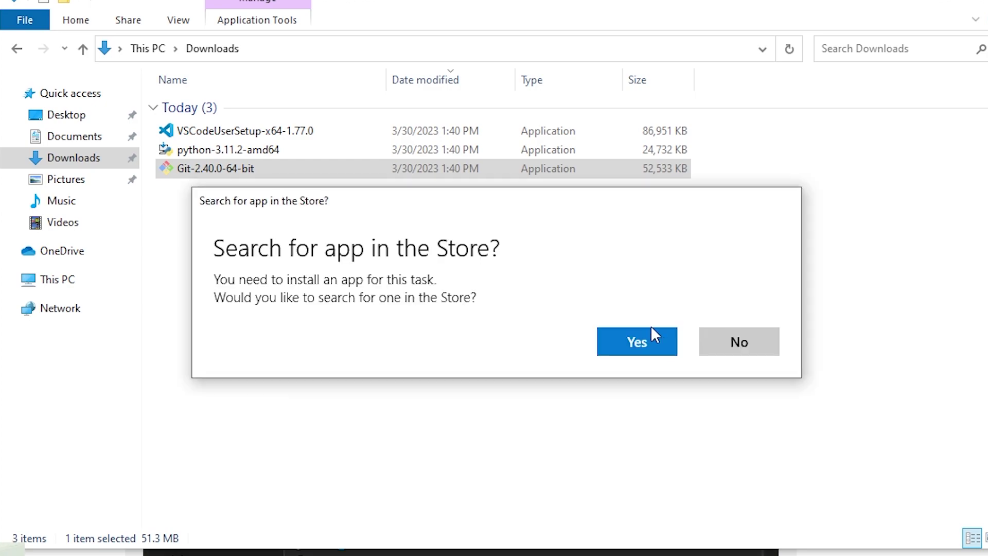
click(650, 337)
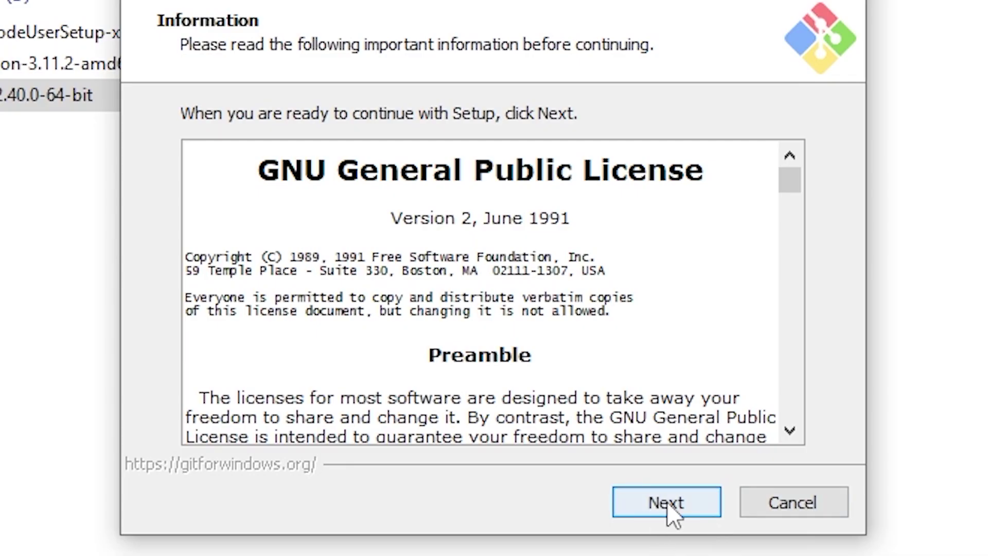
- Accept the GNU license and keep folder C:\Program Files\Git, default components and Start Menu folder Git
click(678, 501)
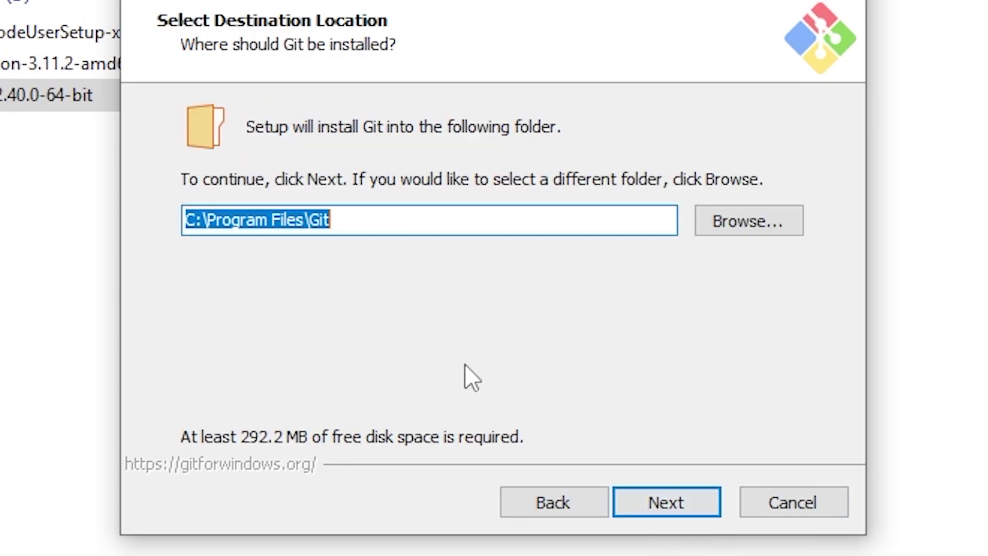
click(683, 507)
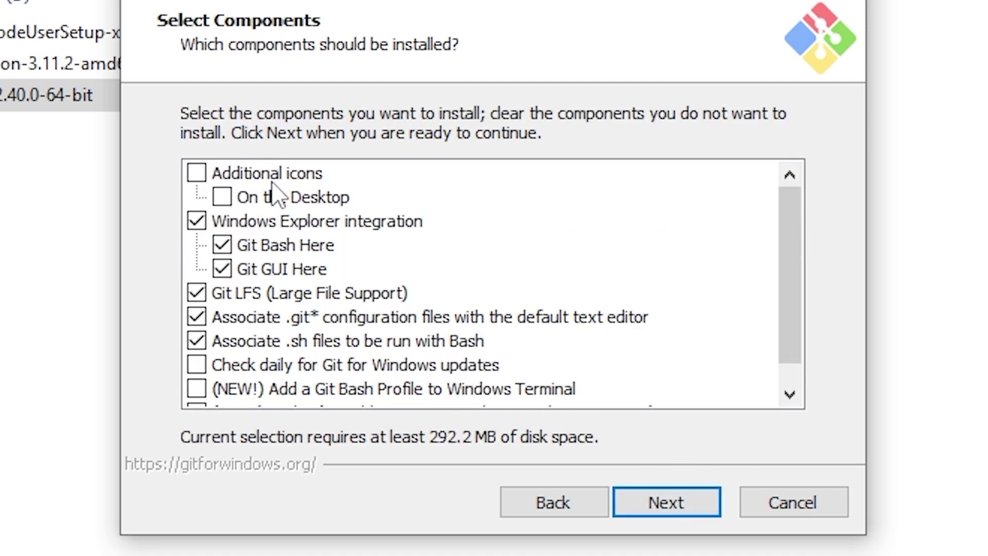
click(665, 504)
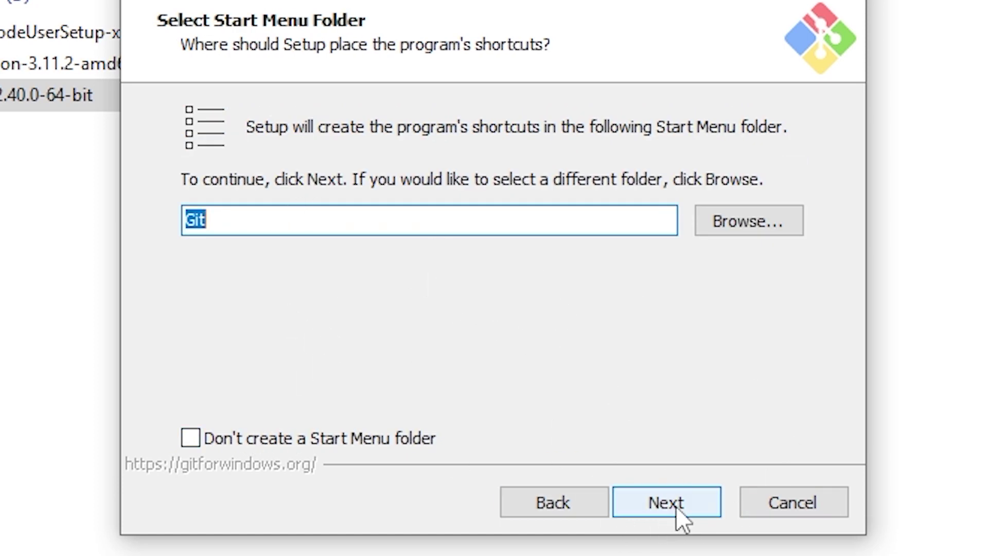
click(651, 504)
- Set Vim as Git's default editor
click(515, 131)
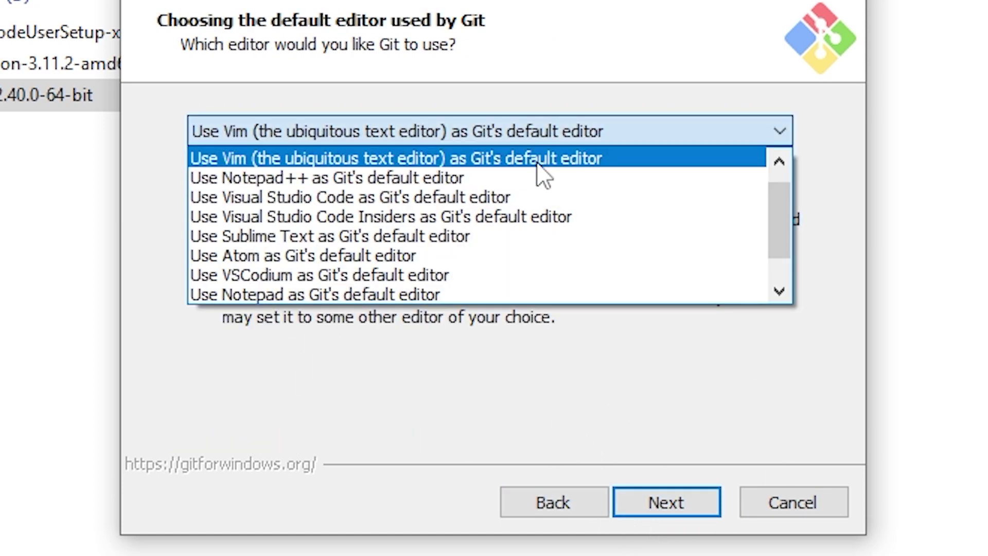
click(521, 197)
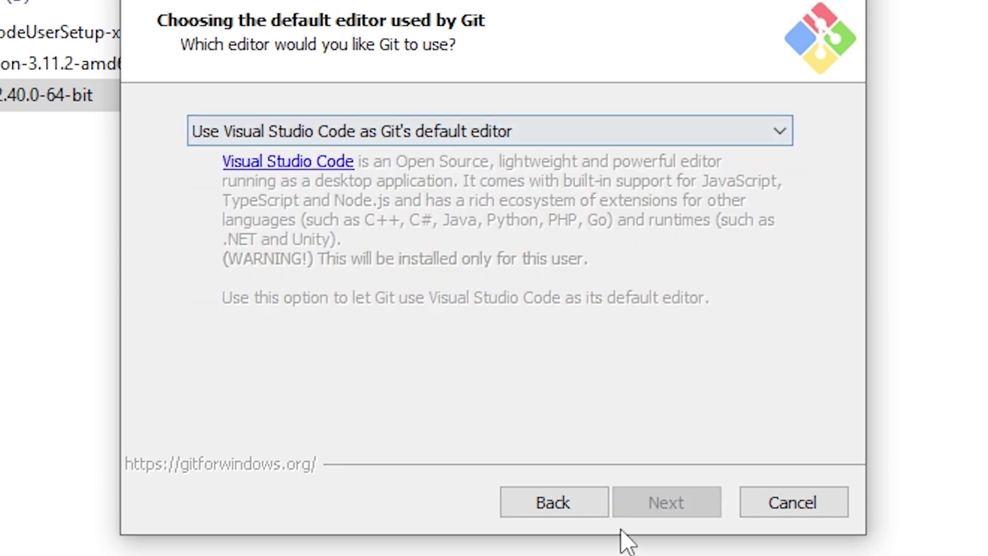
click(583, 135)
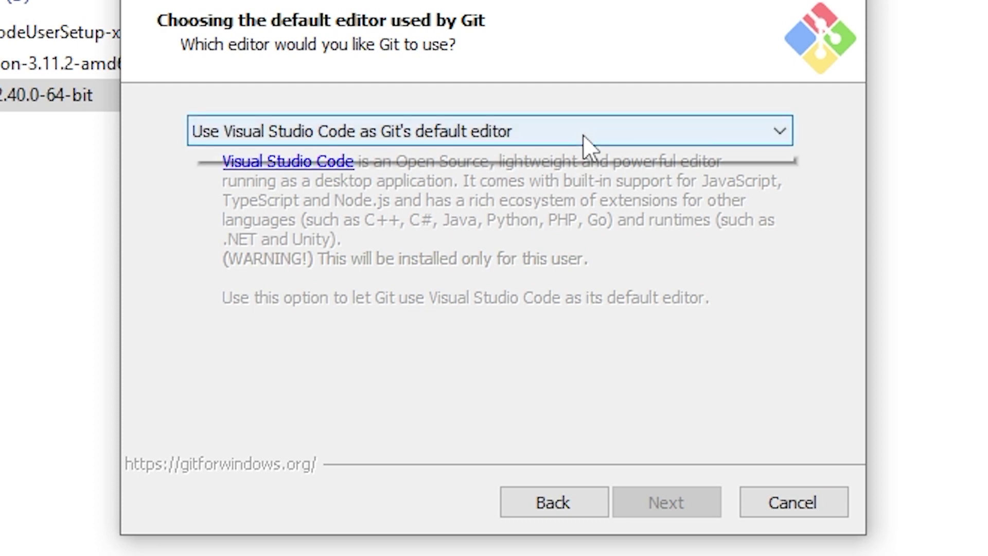
click(495, 156)
click(497, 136)
scroll(490, 180, up, 1)
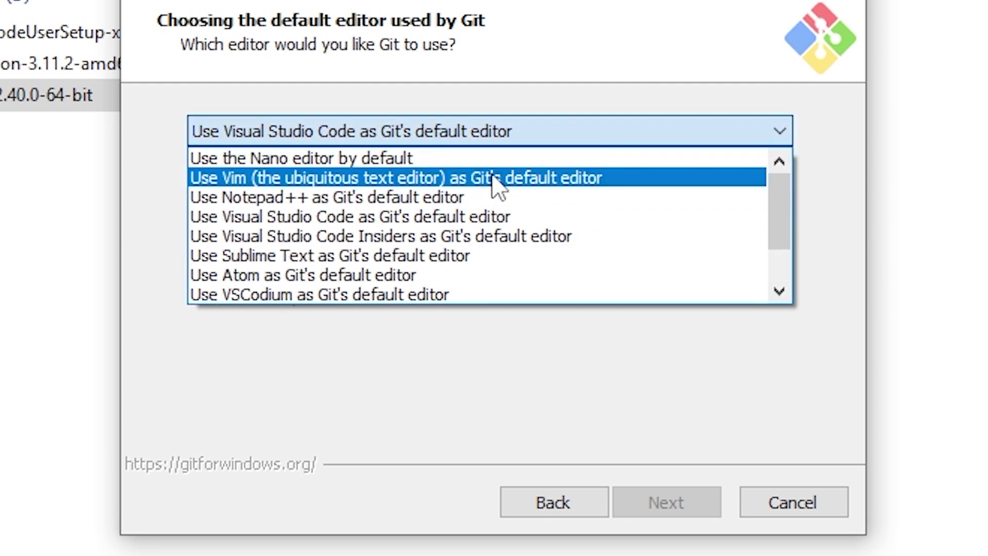
click(491, 177)
- Let Git decide the initial branch name and keep default PATH and SSH settings
click(677, 515)
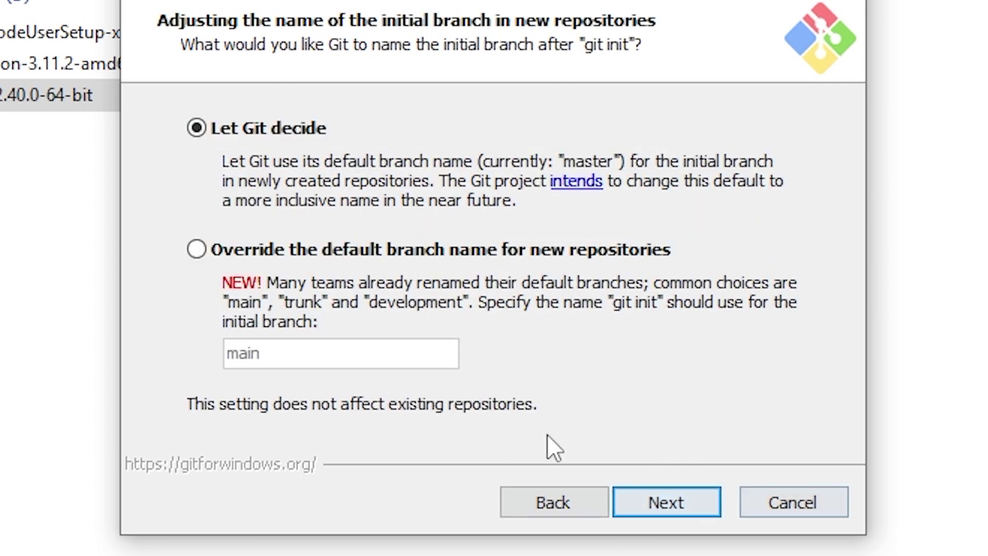
click(690, 509)
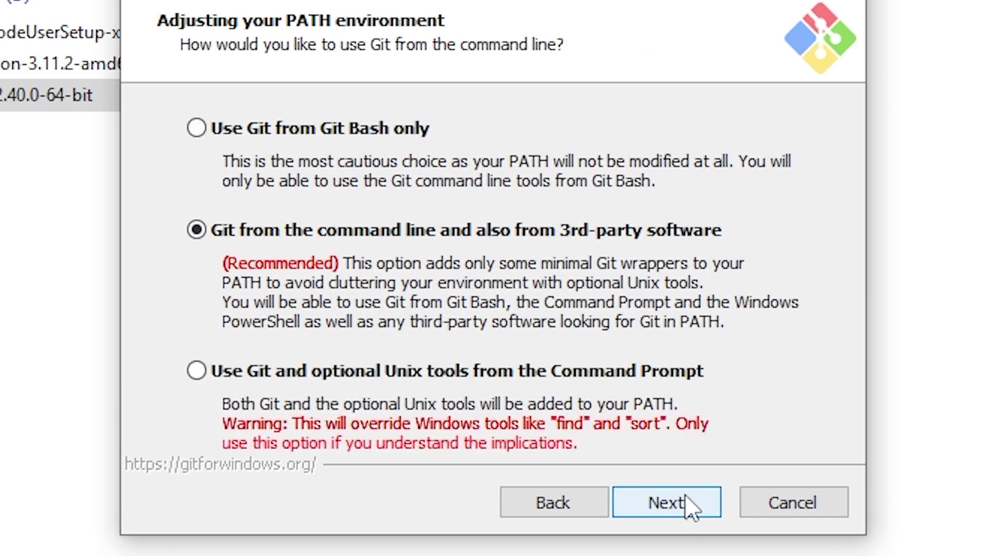
click(686, 506)
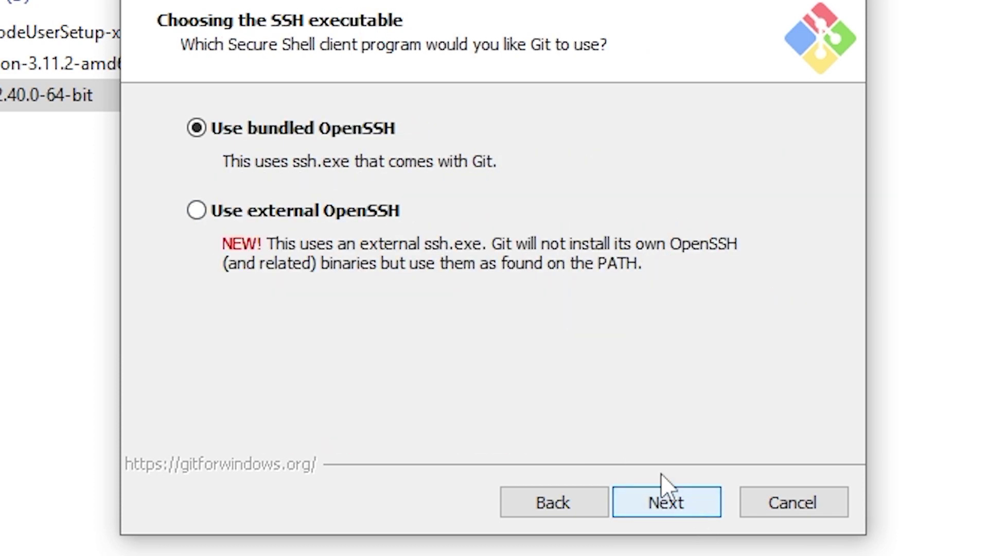
click(713, 505)
click(660, 514)
- Keep the default git pull behavior and credential helper, and start installing Git
click(682, 510)
click(687, 509)
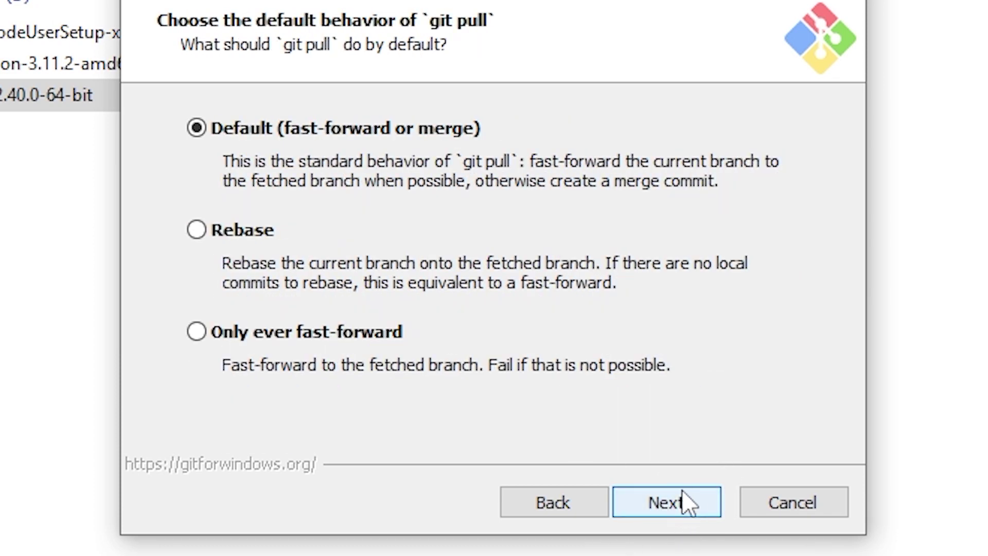
click(686, 501)
click(689, 500)
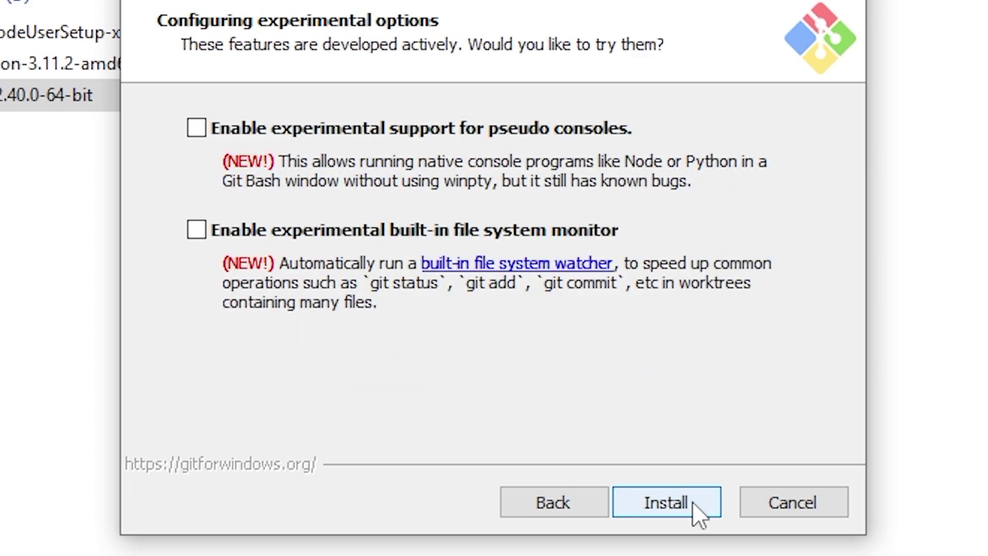
click(693, 501)
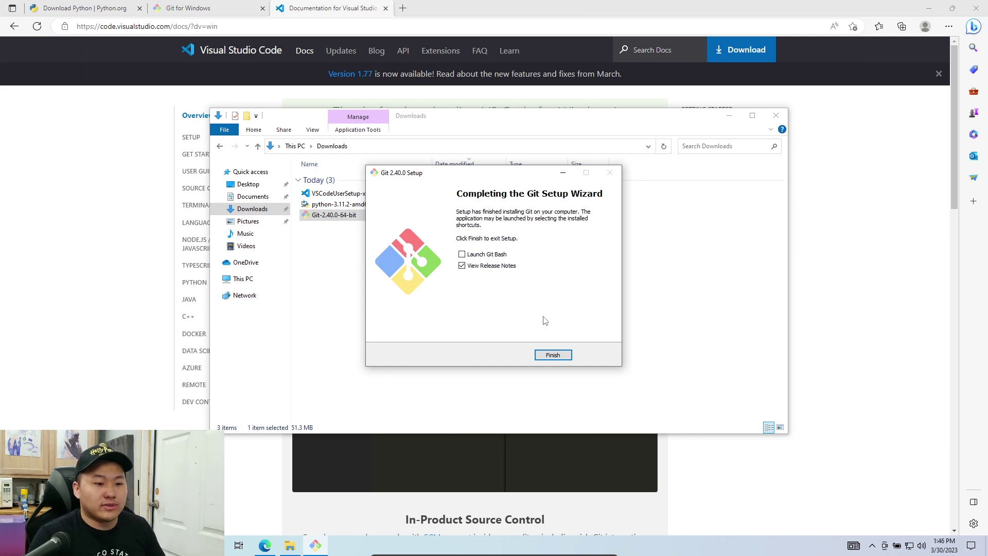
- Finish Git setup without release notes and launch VSCodeUserSetup-x64-1.77.0 from Downloads
click(469, 267)
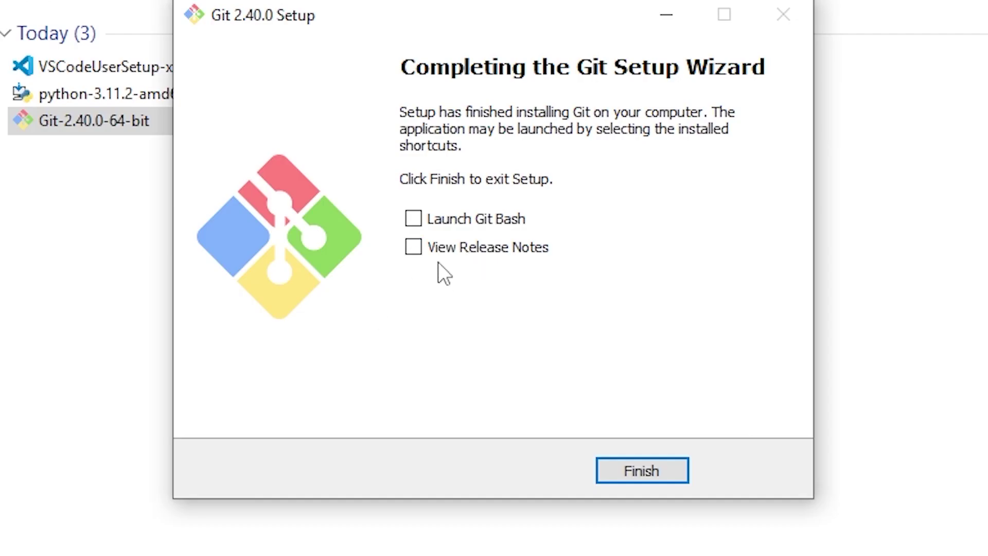
click(664, 465)
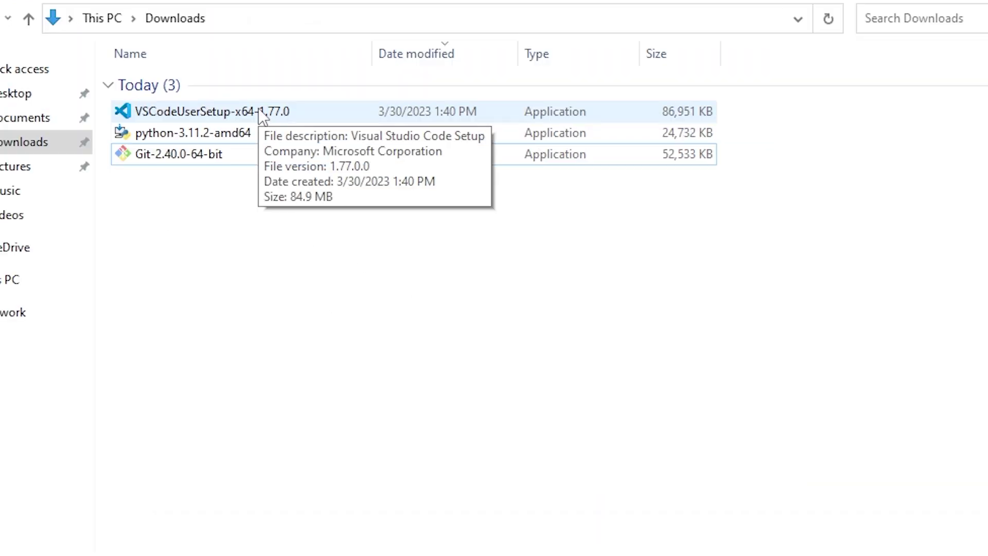
double_click(263, 114)
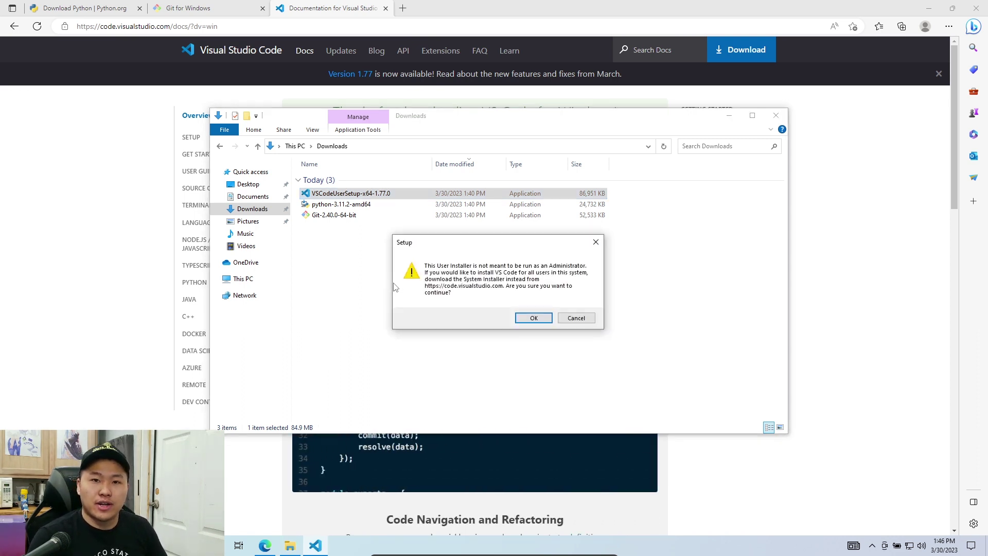
key(Escape)
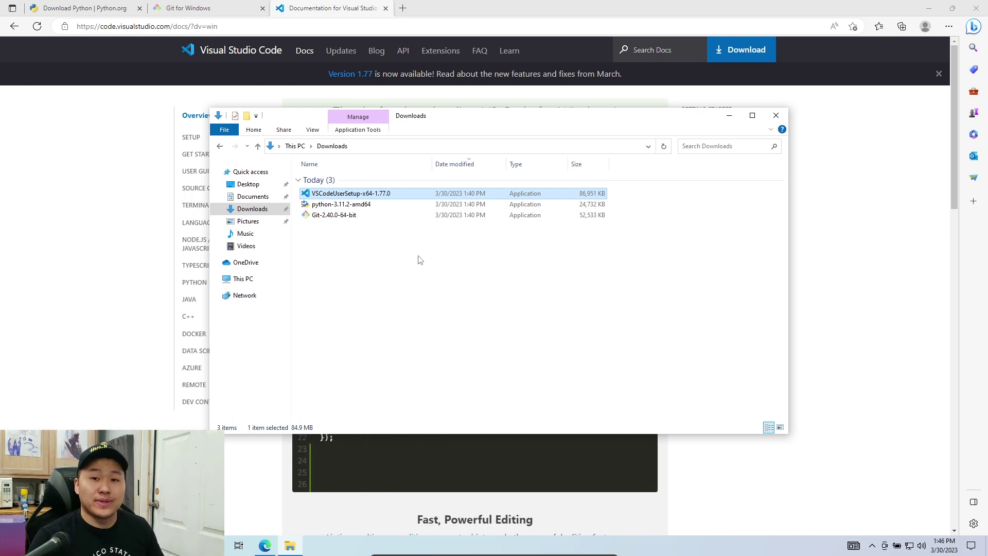
double_click(385, 194)
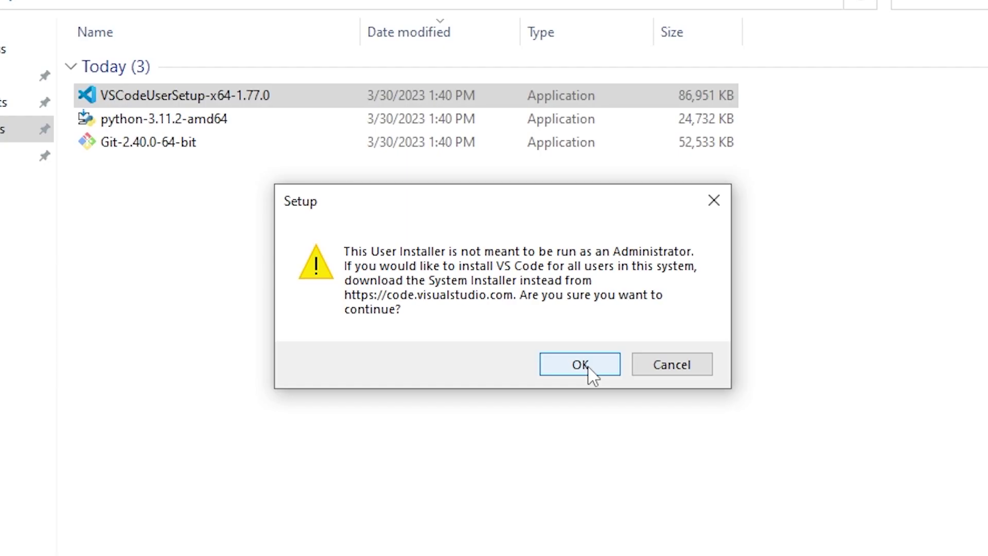
- Accept the license, keep default folders, enable Open with Code for files, and install VS Code
click(587, 366)
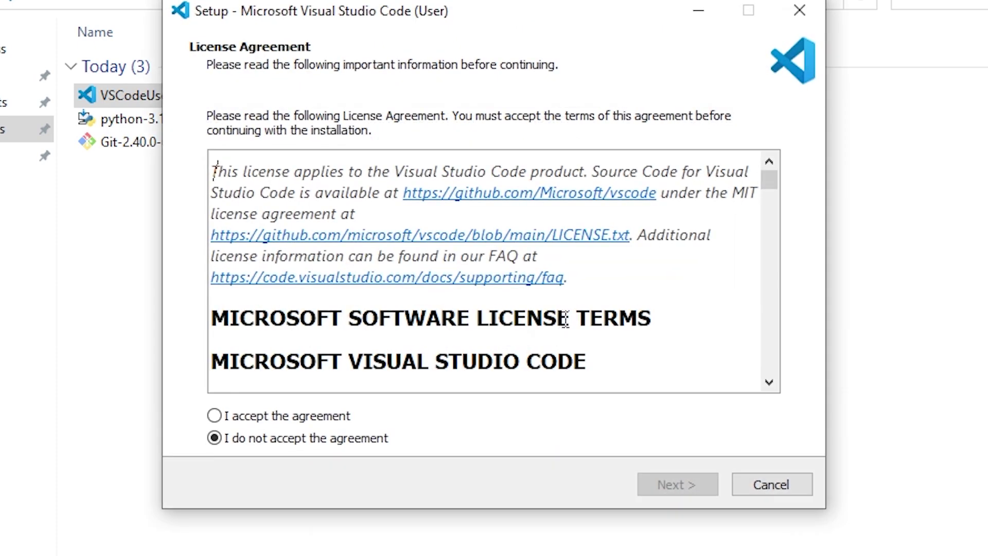
click(215, 416)
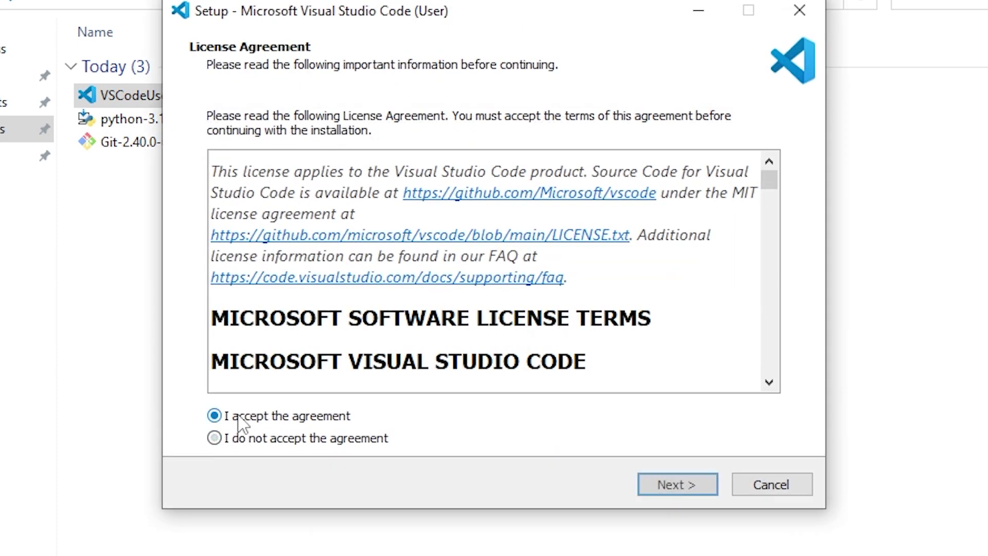
click(684, 489)
click(664, 486)
click(667, 492)
click(301, 236)
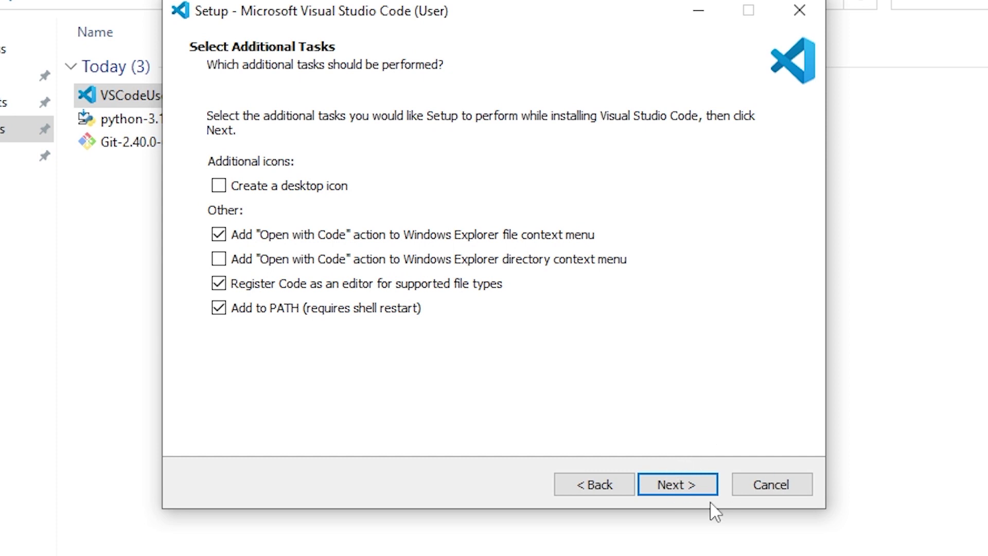
click(683, 483)
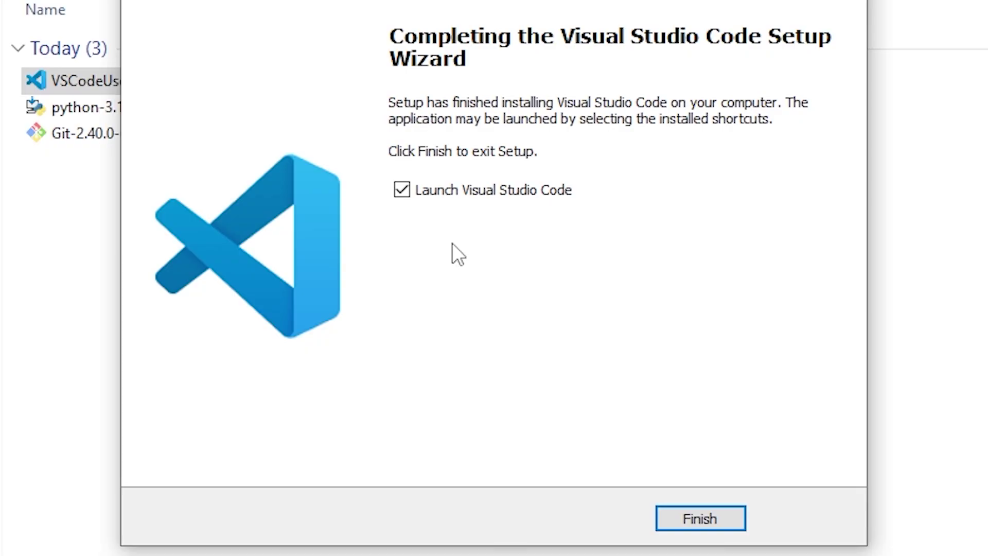
- Launch VS Code, turn off the startup welcome page, create an Untitled-1 text file, and show Extensions
click(715, 518)
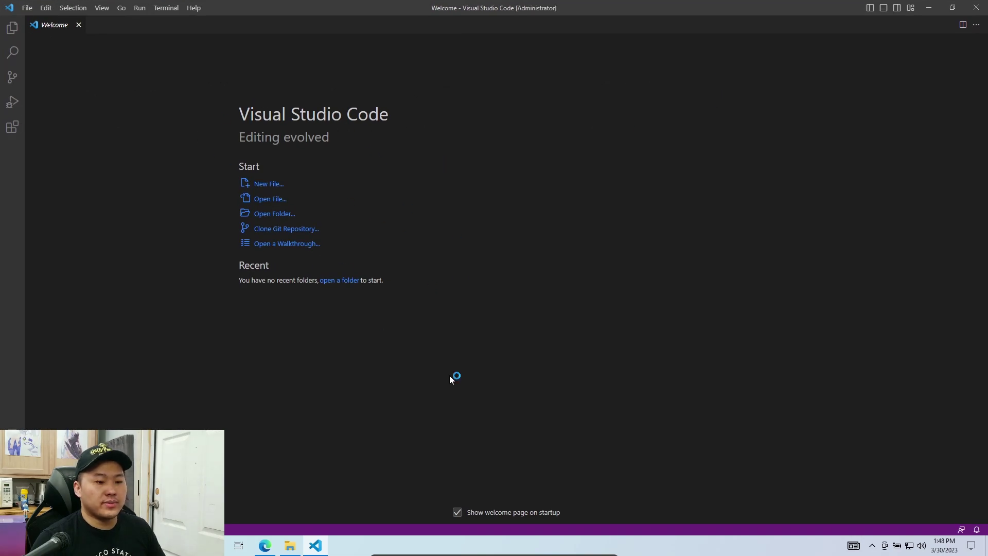
click(457, 512)
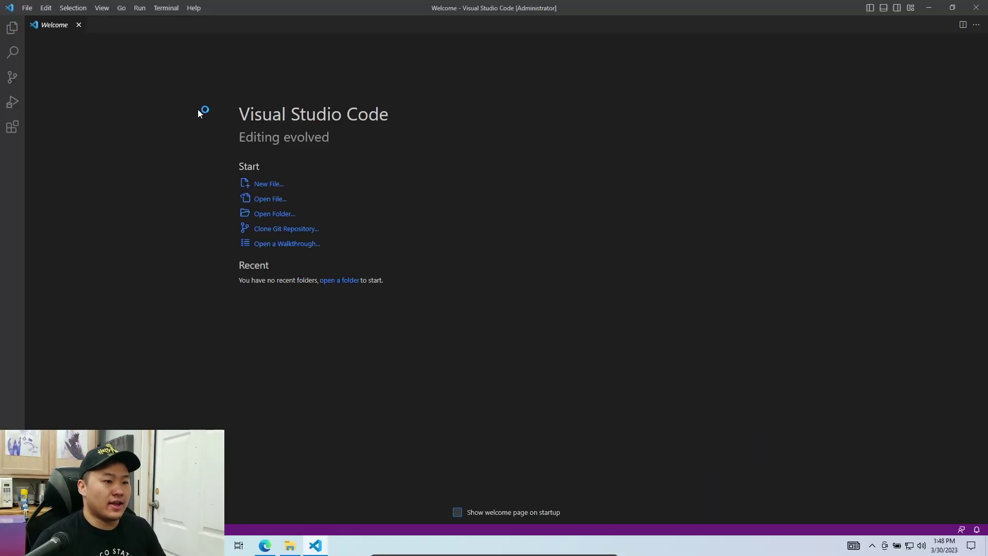
click(271, 189)
click(397, 59)
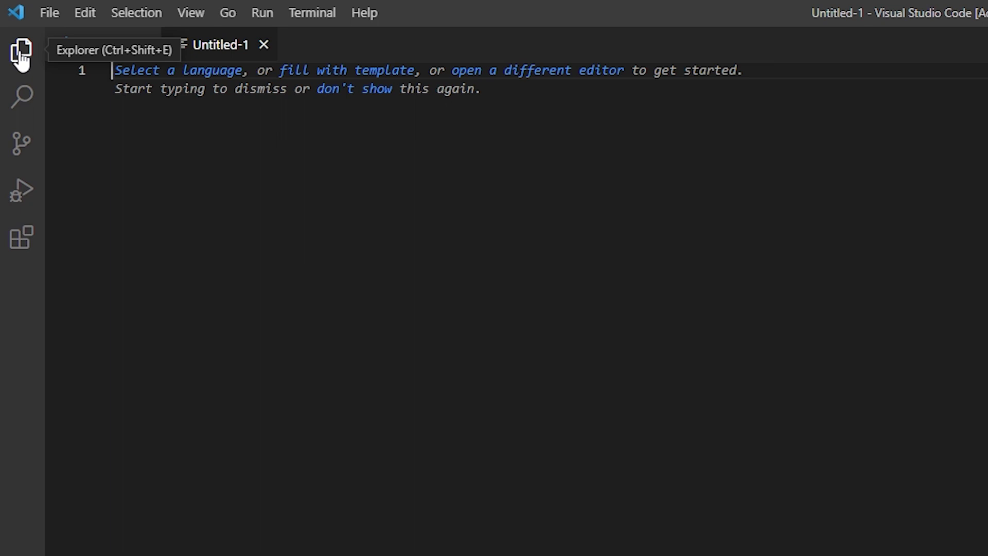
click(21, 56)
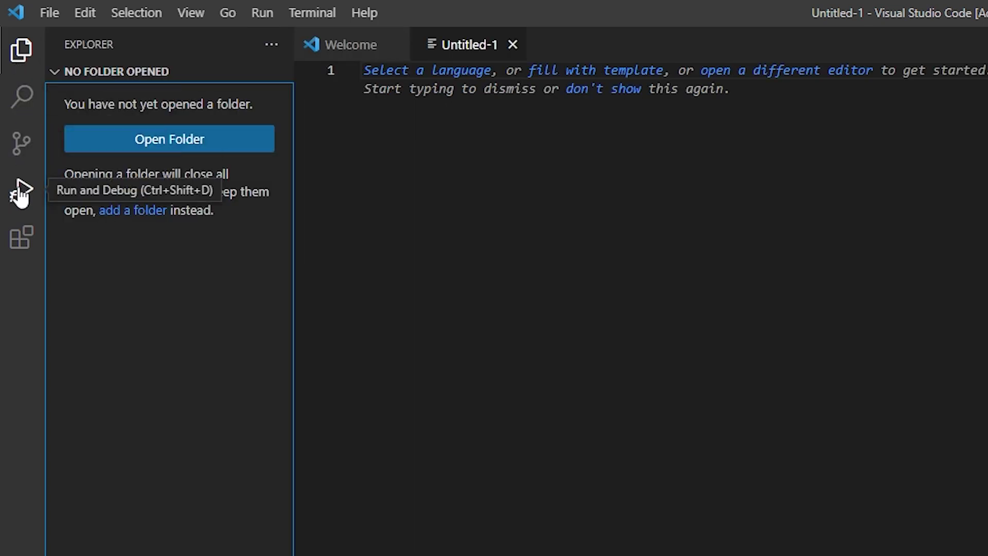
click(20, 239)
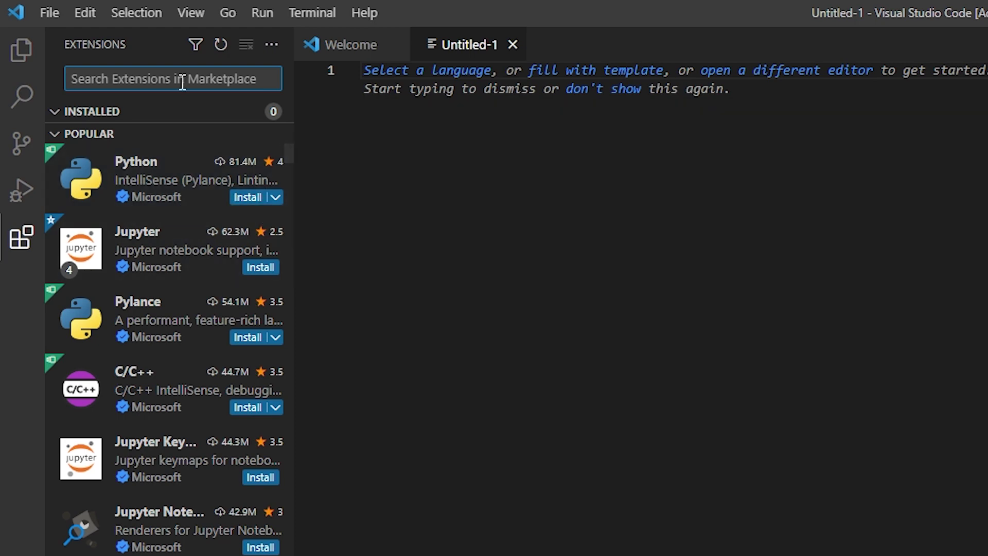
- Search the marketplace for 'python' and install Microsoft's Python extension from its details page
text(python)
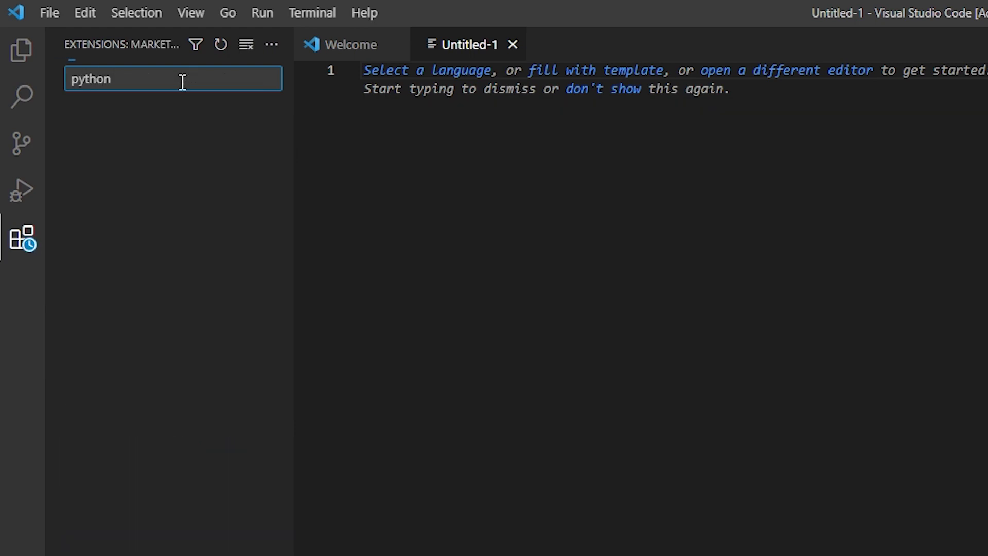
click(206, 161)
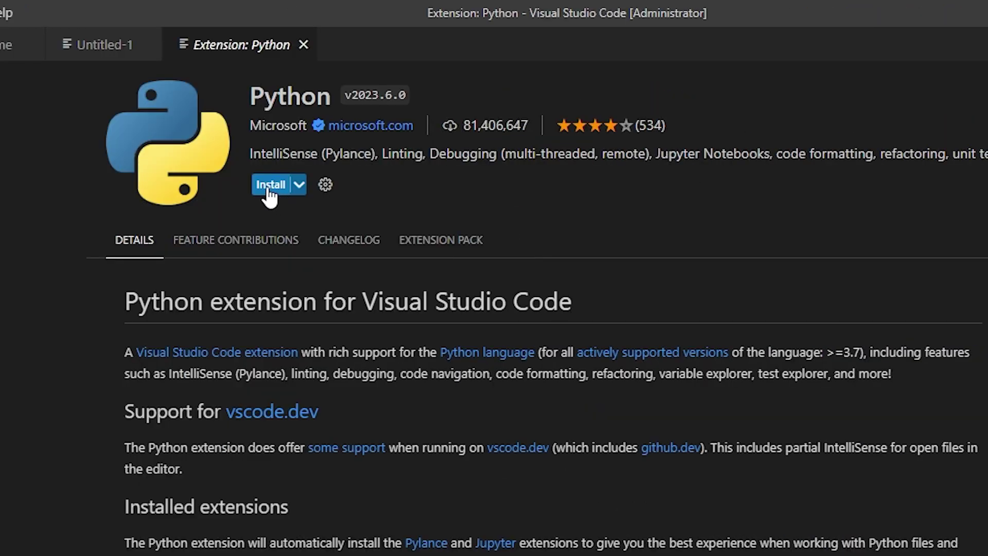
click(269, 188)
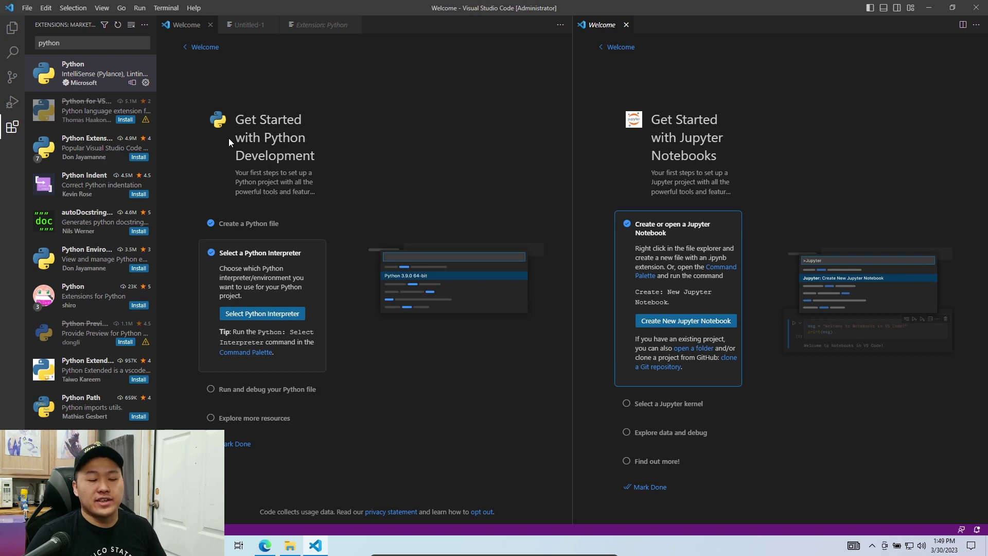
- Close the Jupyter and Python getting-started pages and the Python extension details tab
click(626, 25)
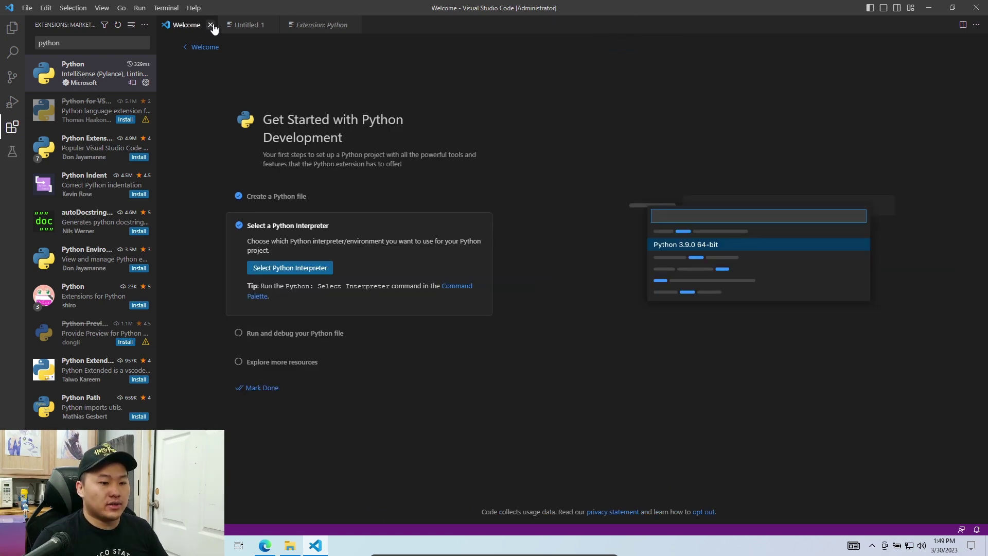
click(211, 25)
click(291, 24)
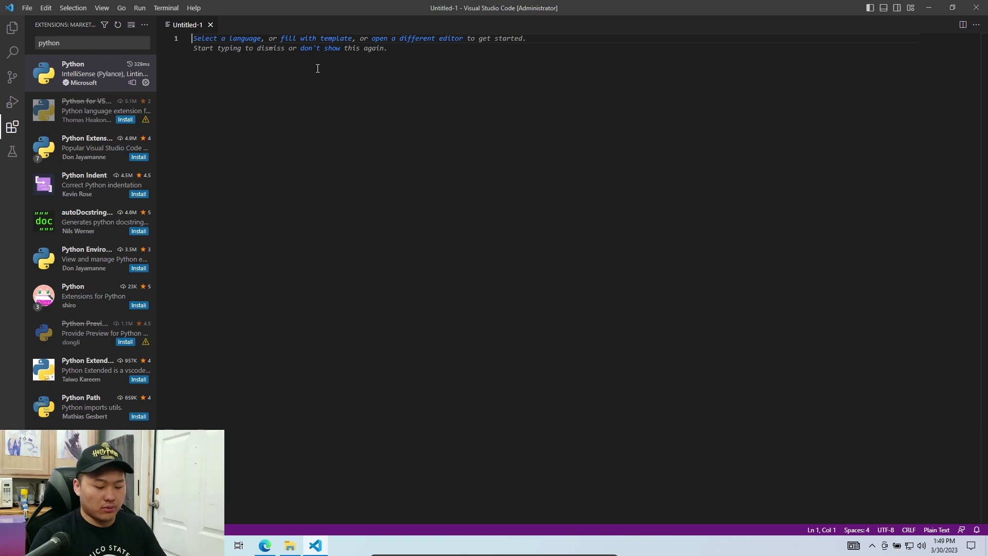
- Write print("Hello World") on line 1 of Untitled-1
text(print)
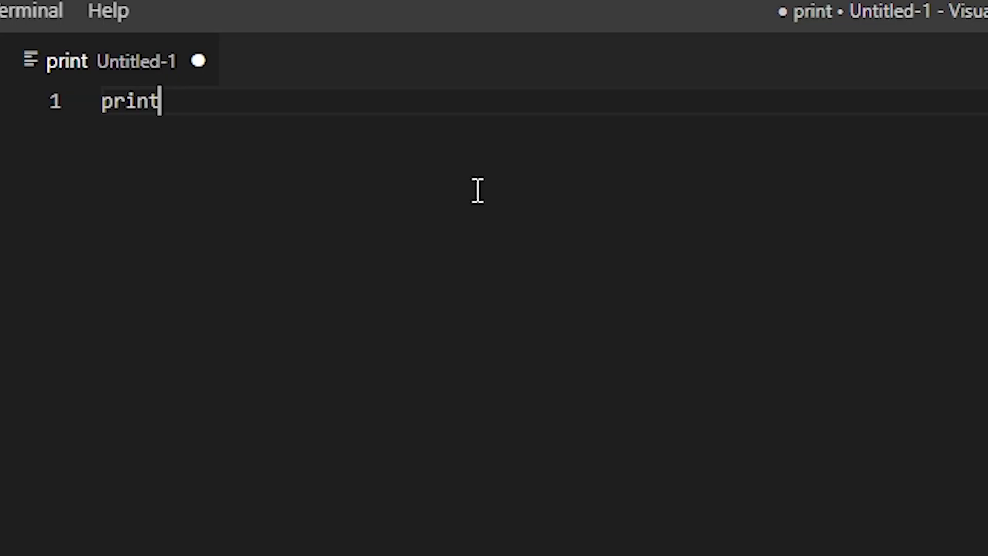
text(()
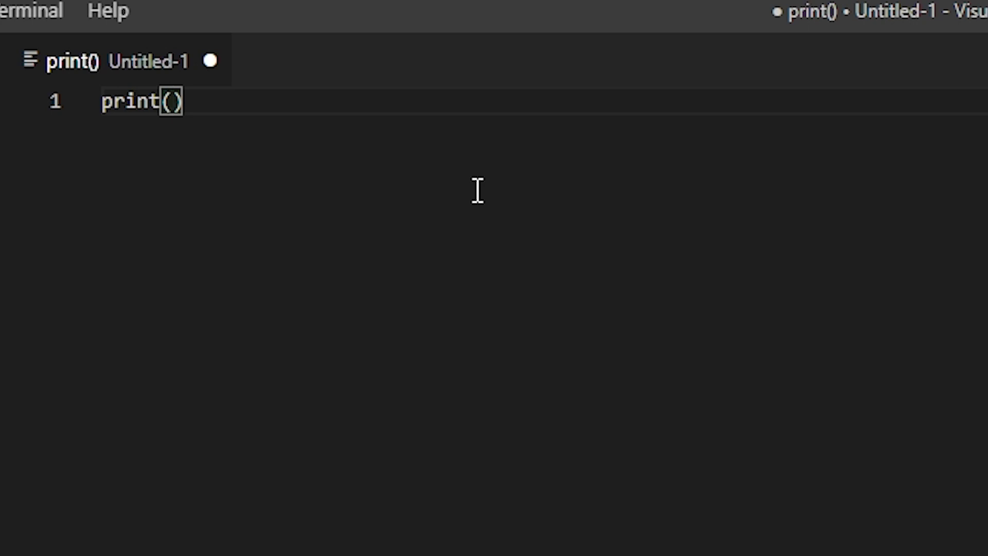
text("Hellow)
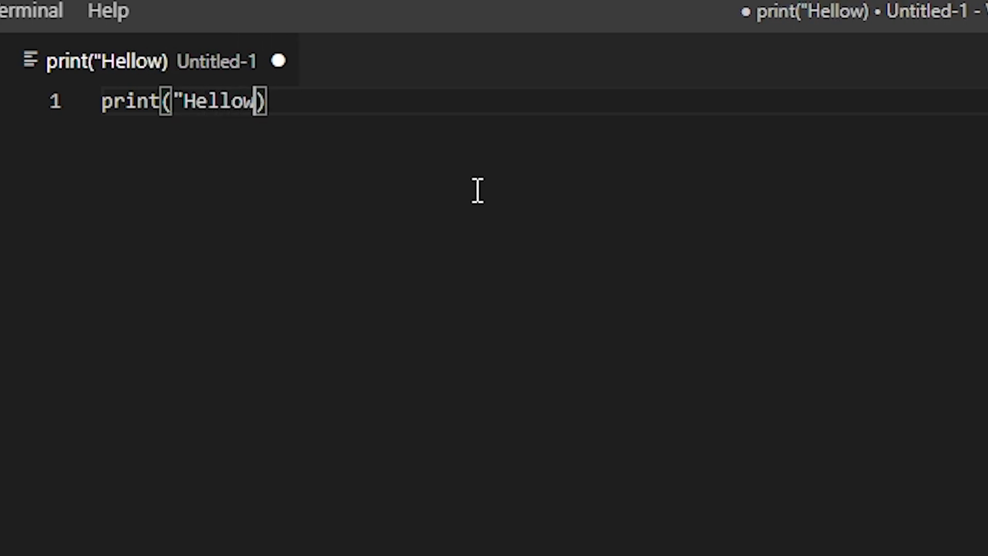
key(BackSpace)
text(World)
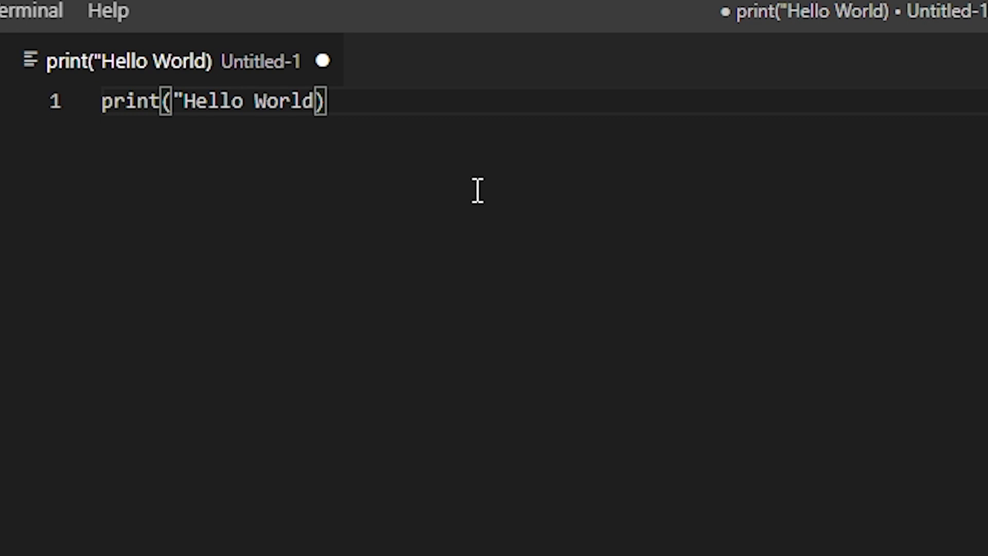
text(")
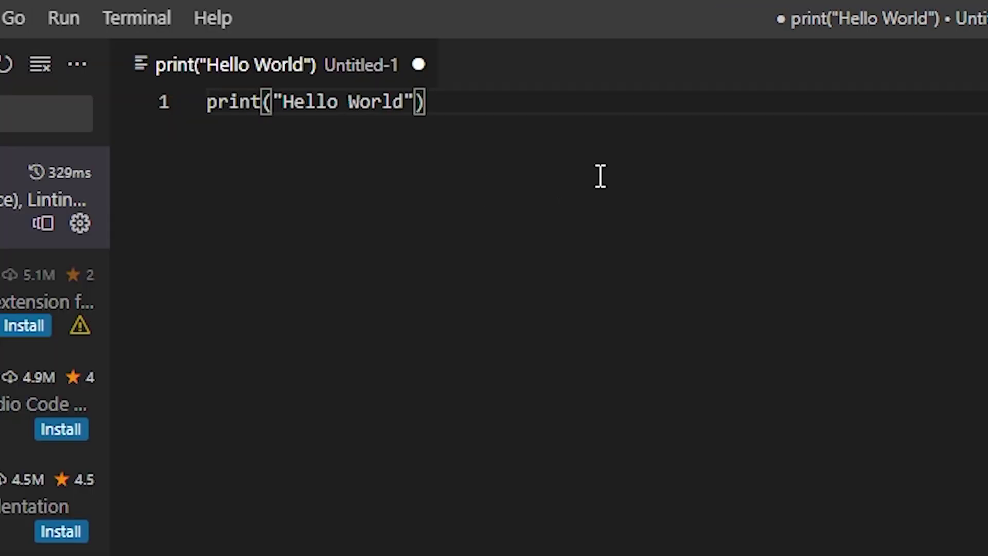
- Start debugging the script, saving it to the Desktop as Hello World.py
click(69, 17)
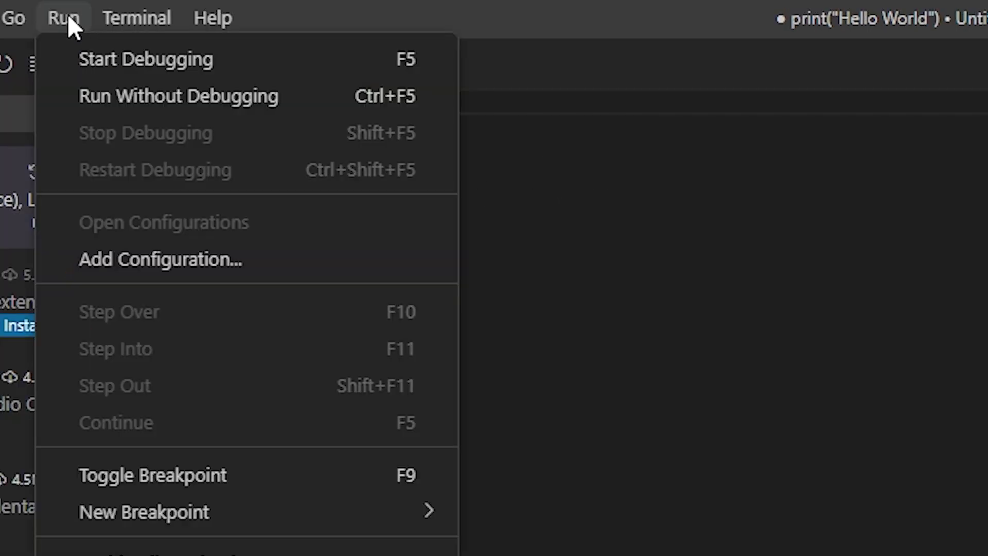
click(103, 66)
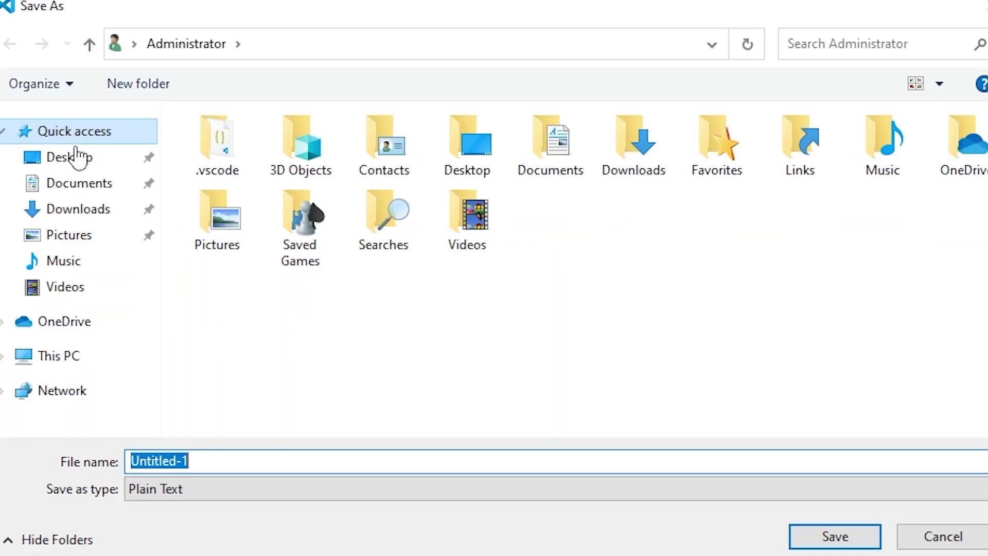
click(72, 158)
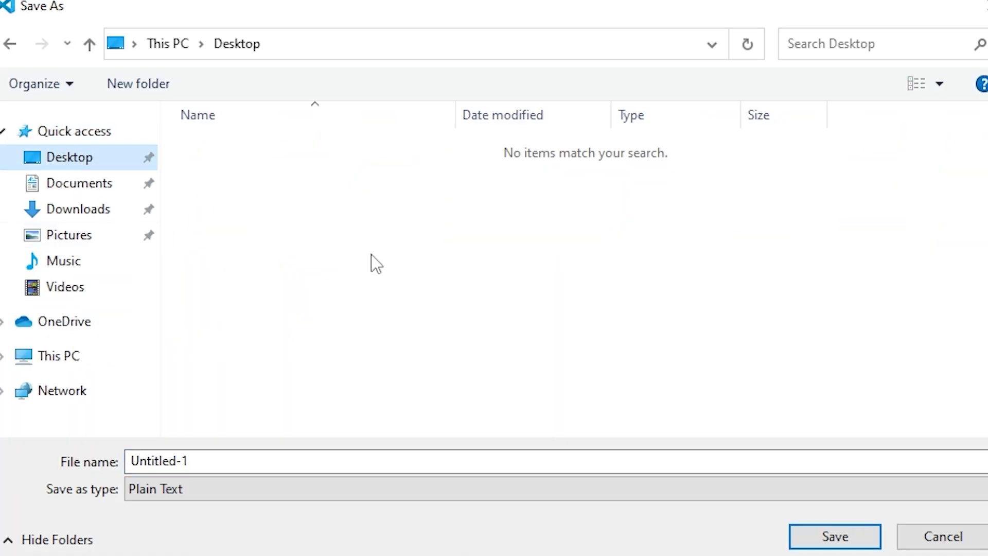
double_click(268, 462)
text(Hellow)
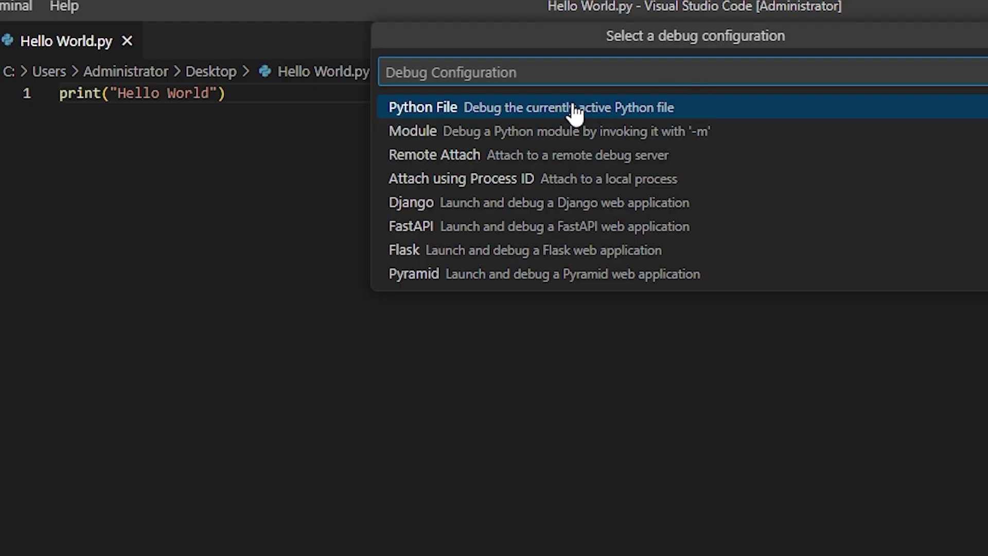
- Choose the Python File debug configuration to run Hello World.py in the debug console
click(575, 110)
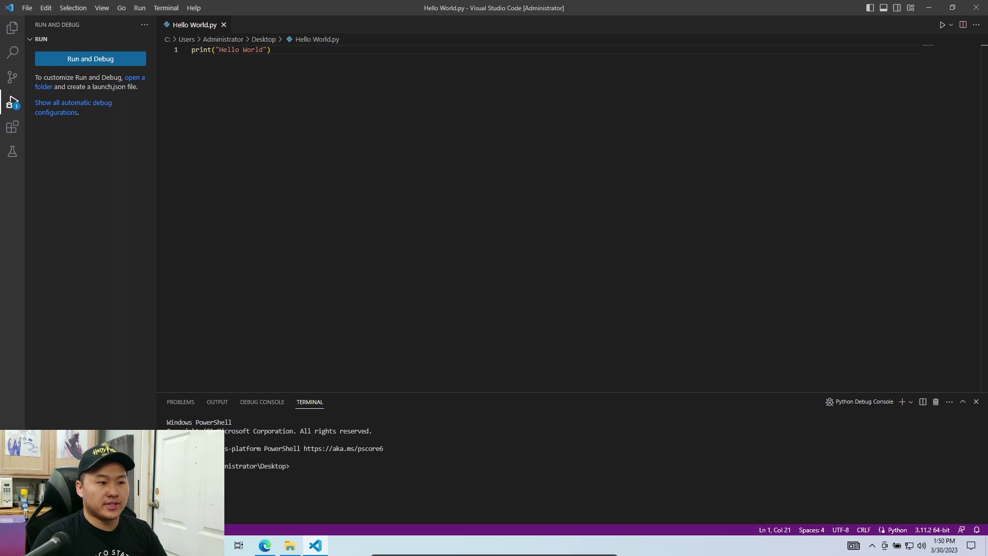